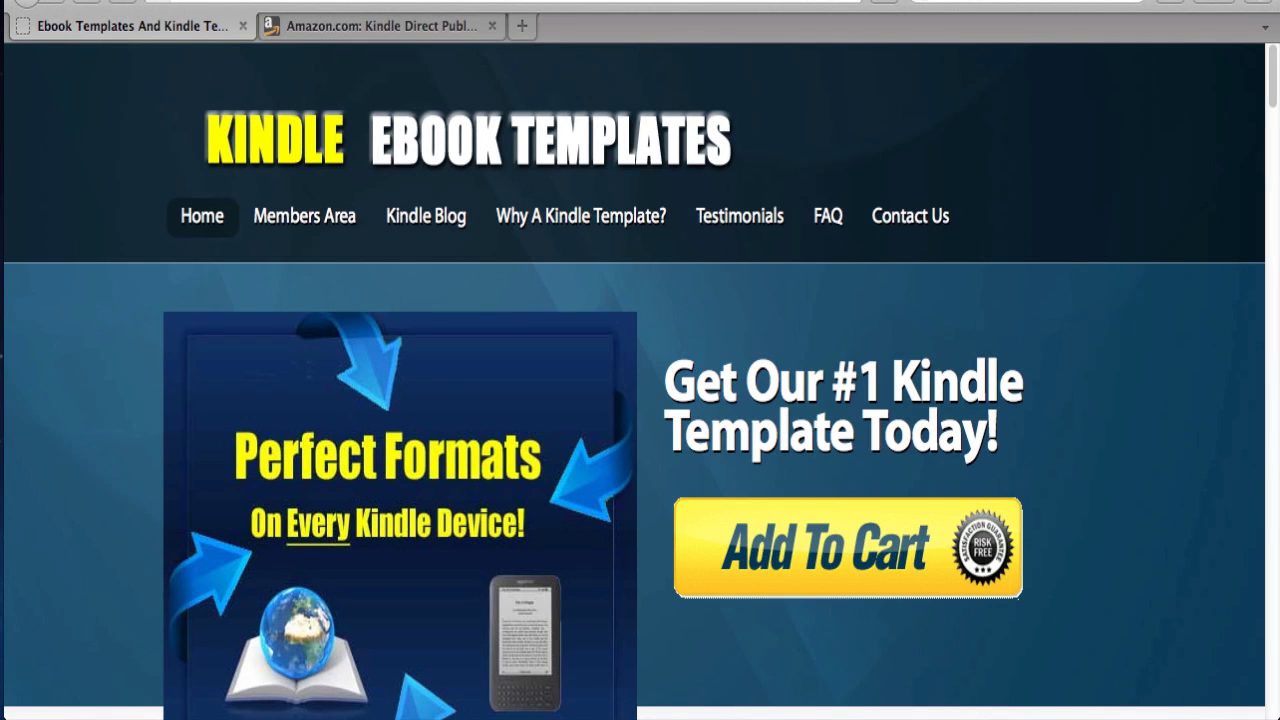
Switch to the Kindle Direct Publishing page and enroll the book in KDP Select
{"action": "left_click", "coordinate": [407, 23]}
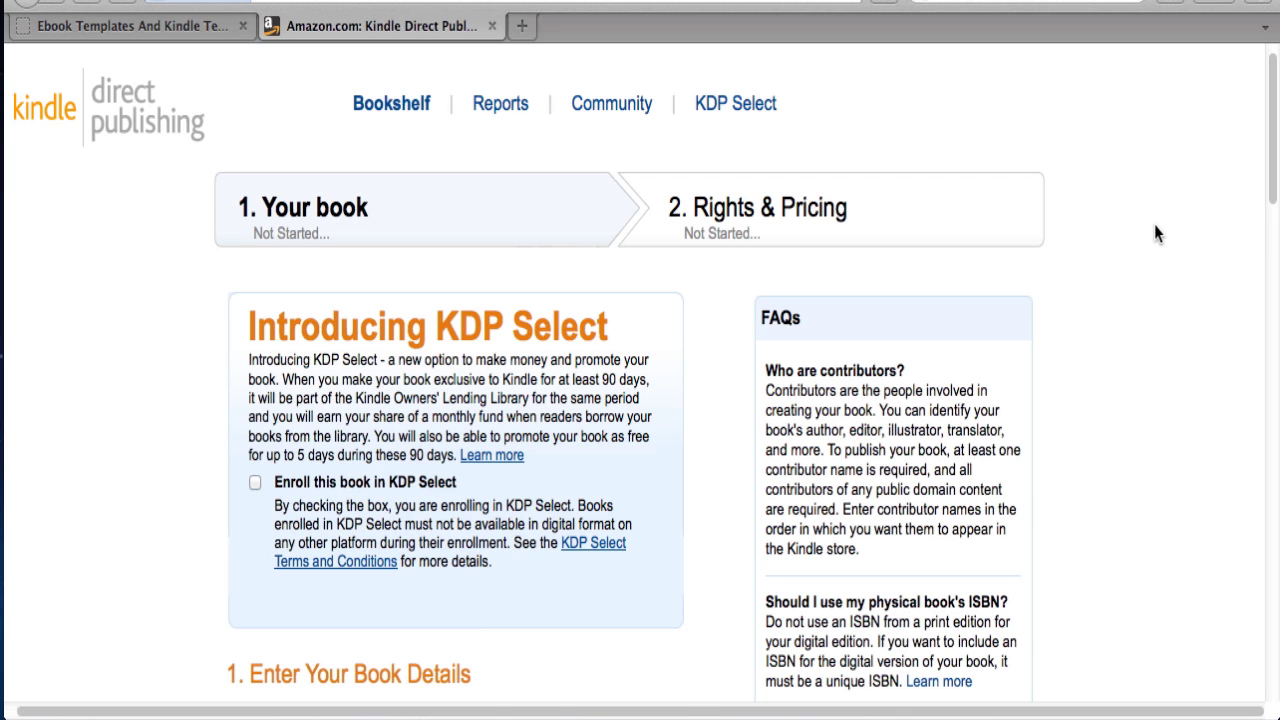
{"action": "scroll", "coordinate": [1154, 233], "scroll_direction": "down", "scroll_amount": 1}
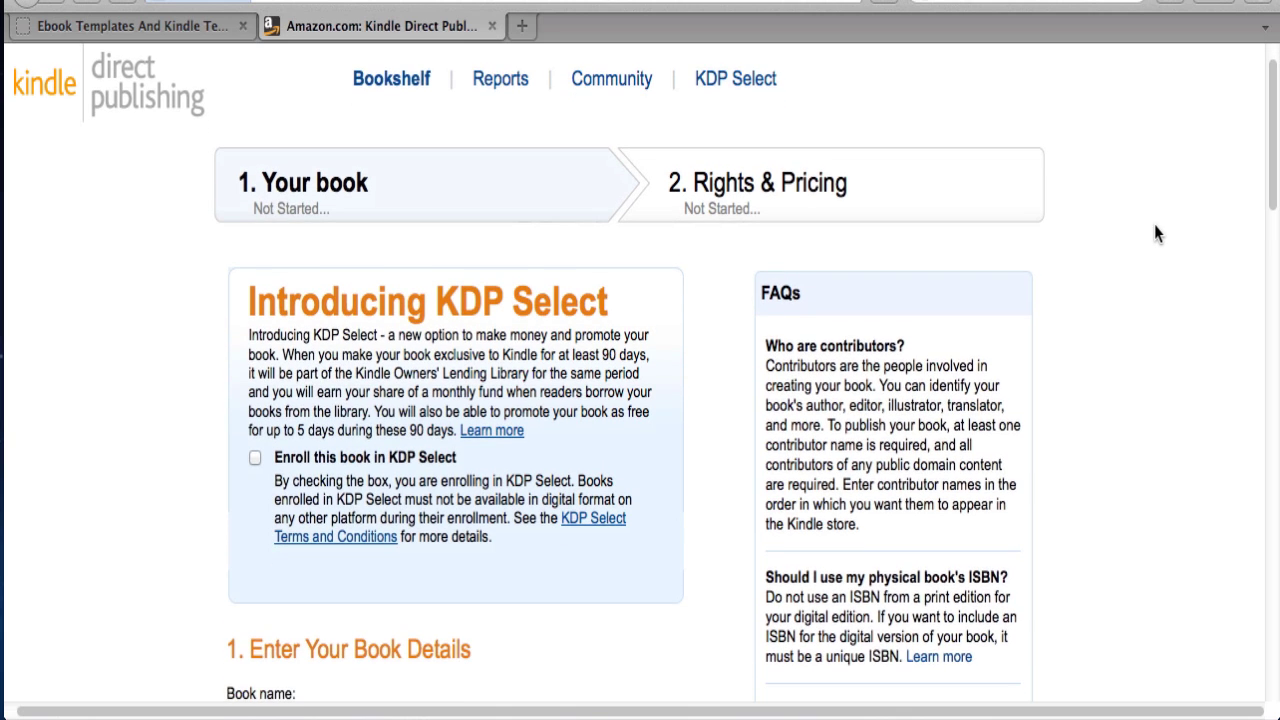
{"action": "scroll", "coordinate": [1154, 233], "scroll_direction": "down", "scroll_amount": 1}
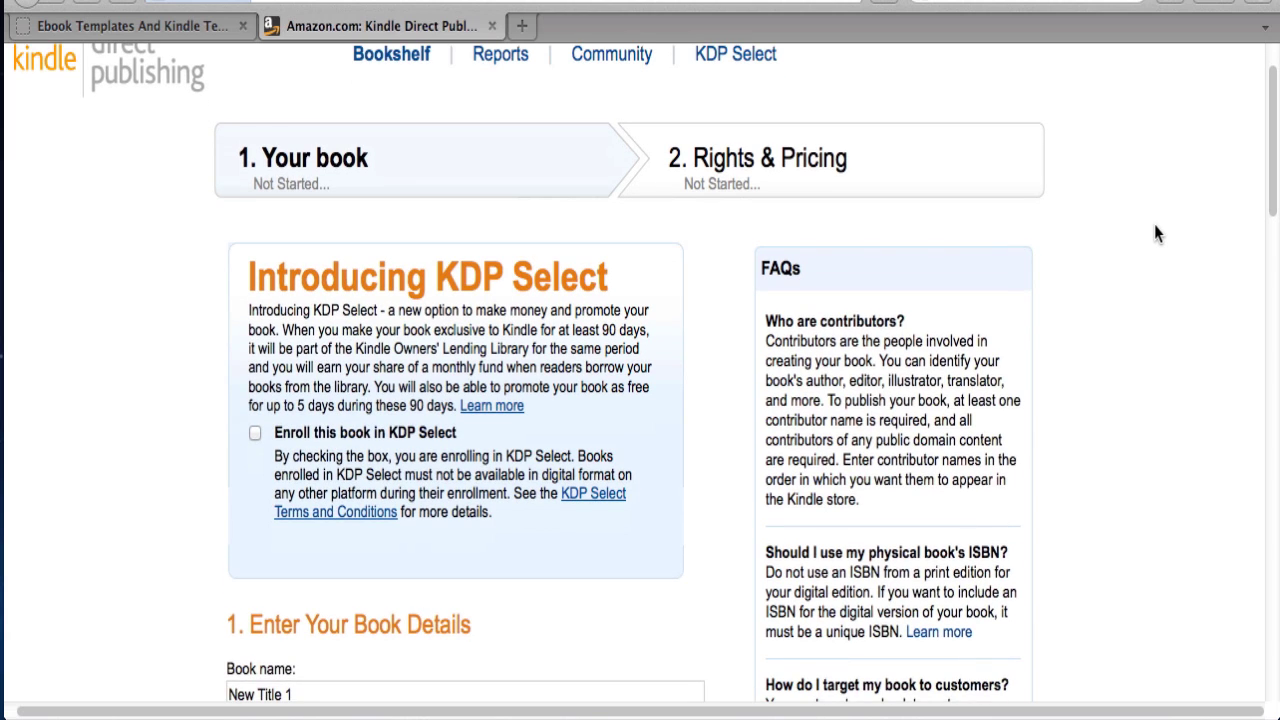
{"action": "scroll", "coordinate": [1154, 233], "scroll_direction": "down", "scroll_amount": 1}
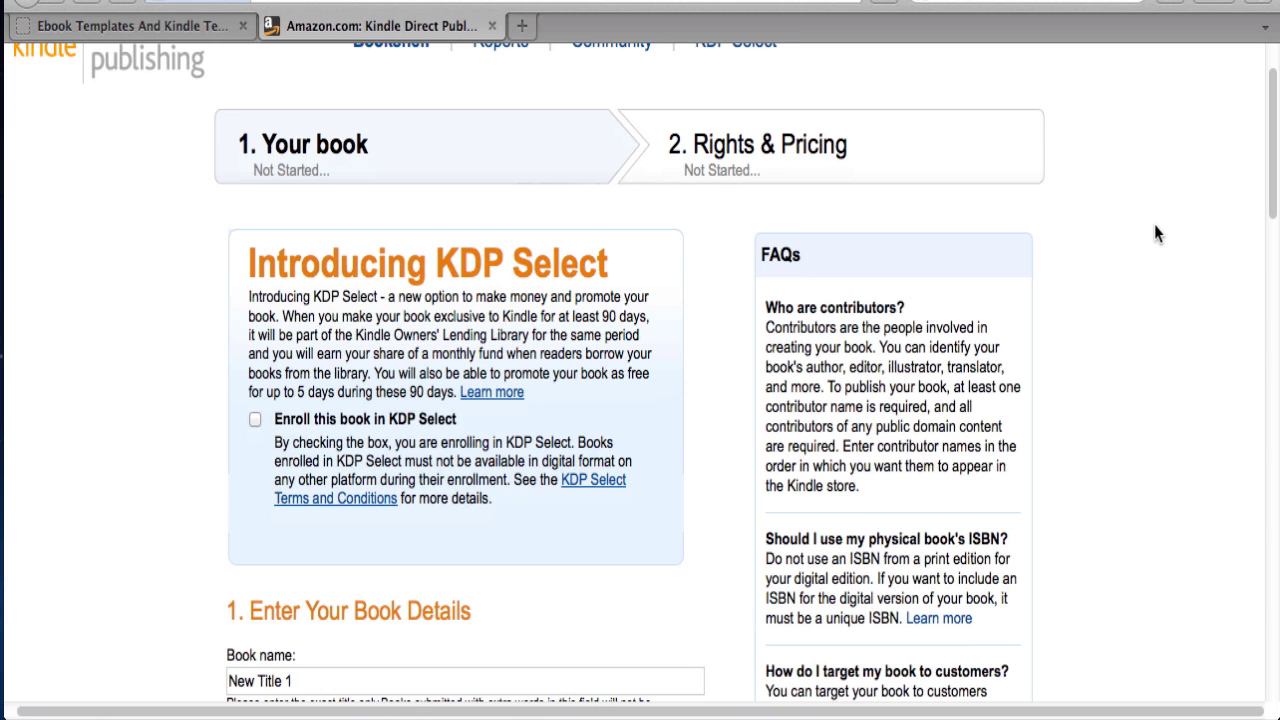
{"action": "scroll", "coordinate": [1154, 233], "scroll_direction": "down", "scroll_amount": 1}
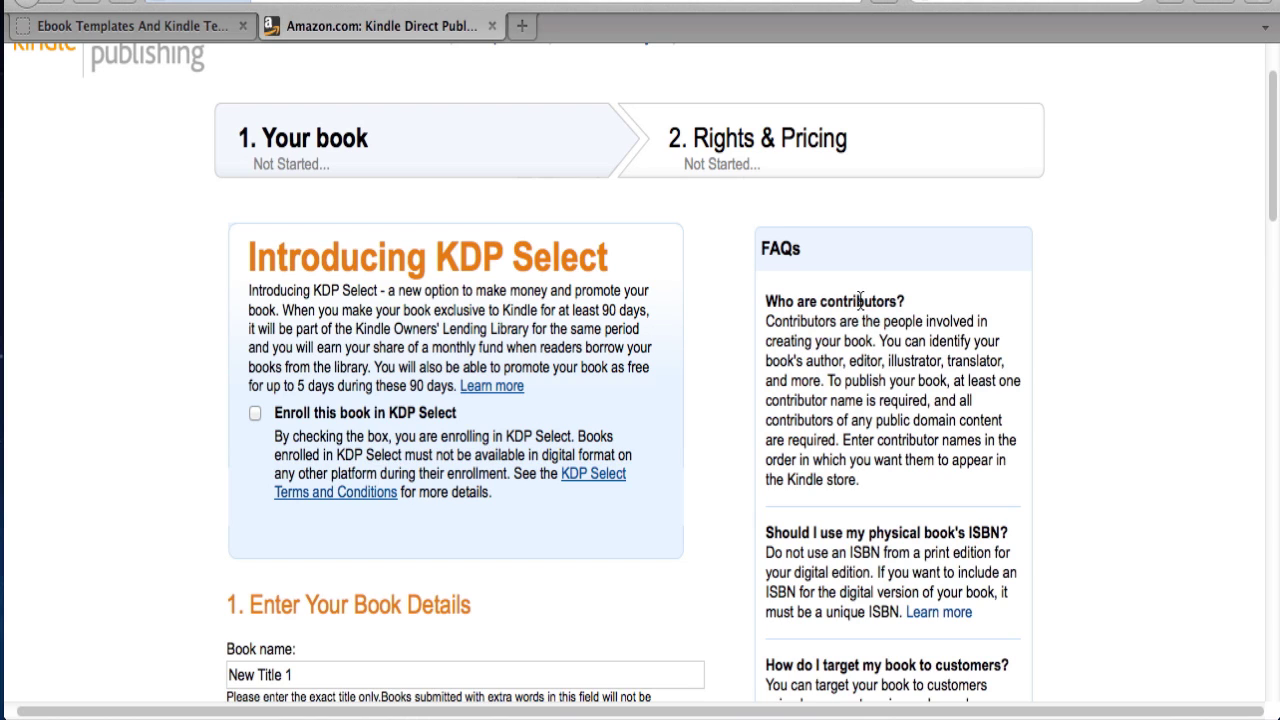
{"action": "scroll", "coordinate": [859, 300], "scroll_direction": "down", "scroll_amount": 3}
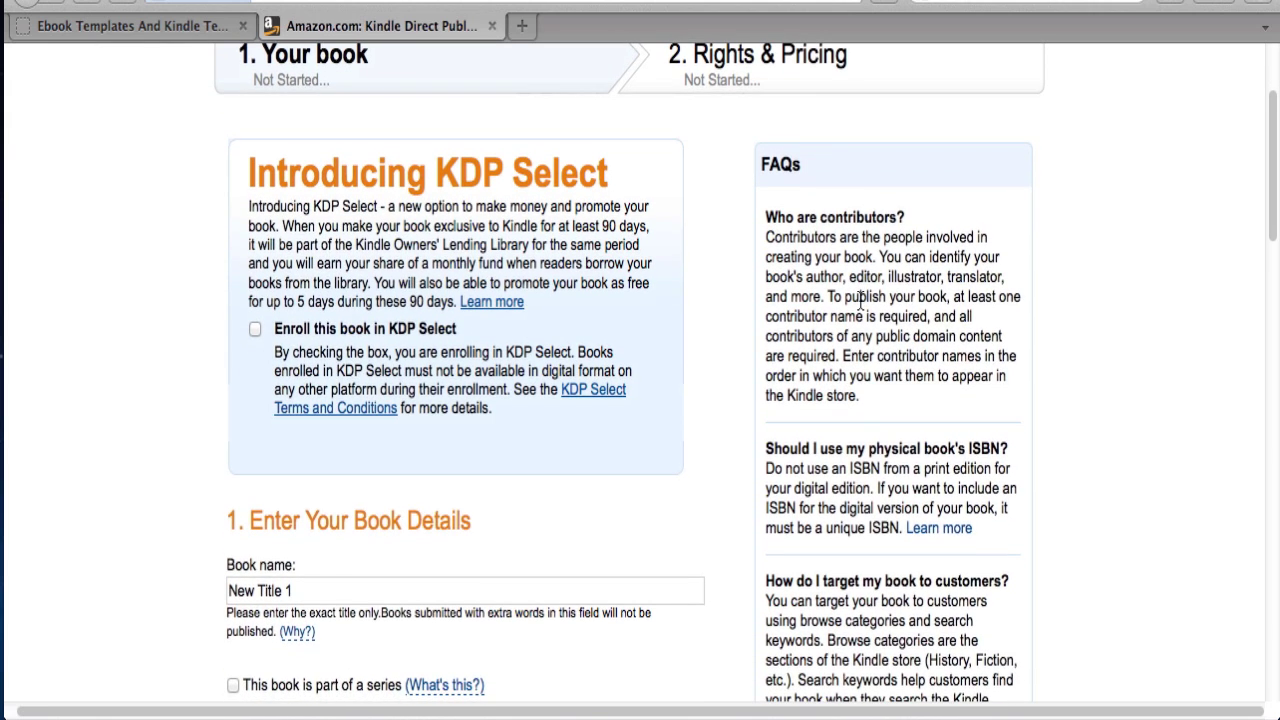
{"action": "scroll", "coordinate": [859, 300], "scroll_direction": "down", "scroll_amount": 2}
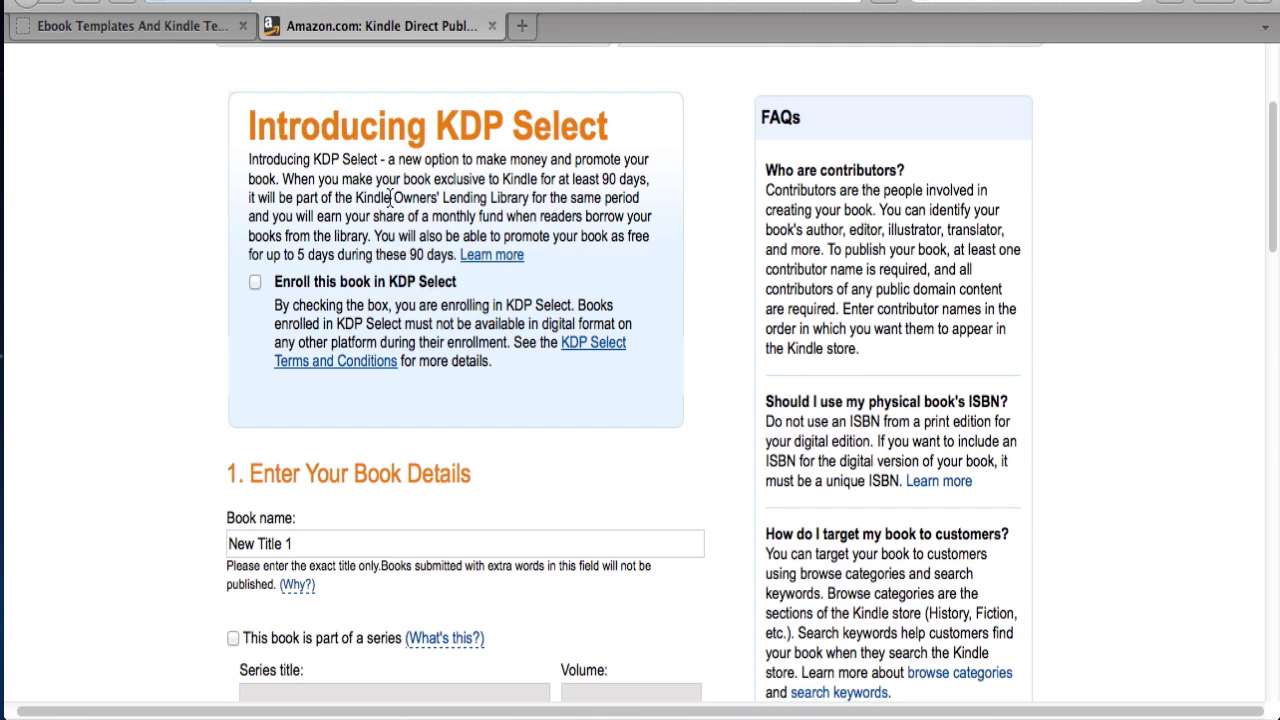
{"action": "left_click", "coordinate": [256, 283]}
Replace the book name in the book details with "Book Title"
{"action": "scroll", "coordinate": [704, 348], "scroll_direction": "down", "scroll_amount": 1}
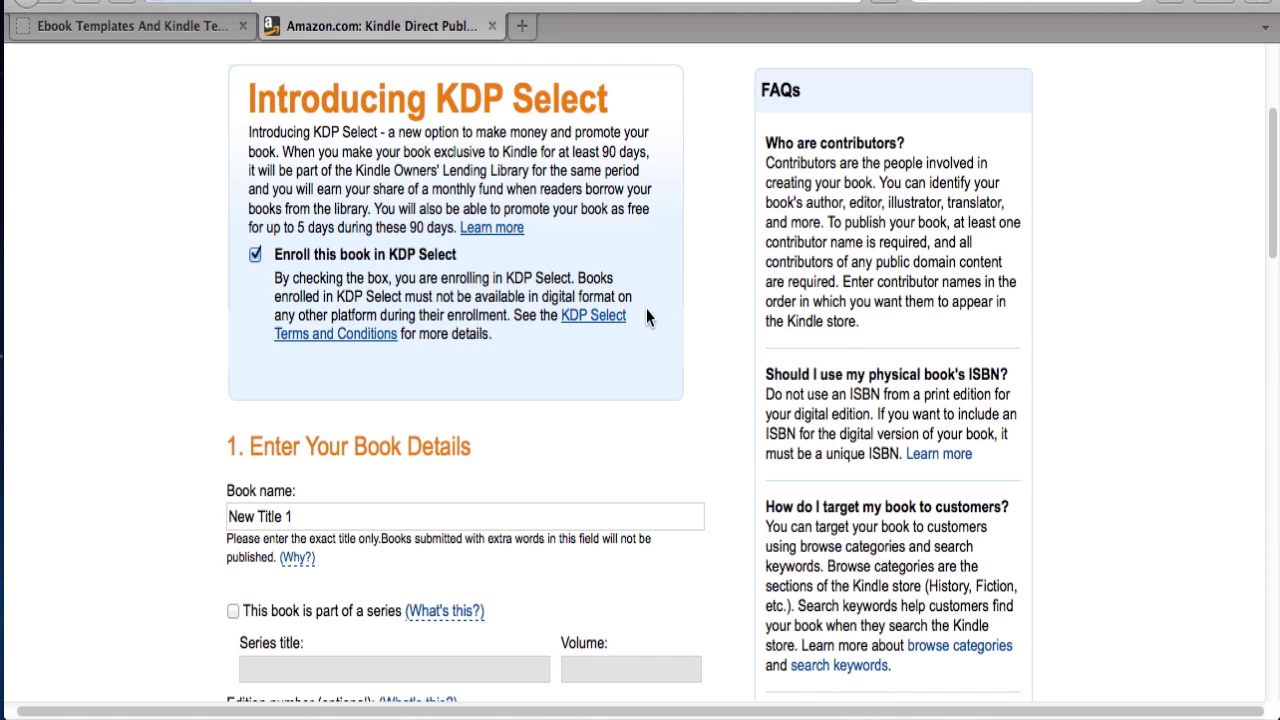
{"action": "scroll", "coordinate": [632, 316], "scroll_direction": "down", "scroll_amount": 4}
{"action": "scroll", "coordinate": [632, 316], "scroll_direction": "down", "scroll_amount": 3}
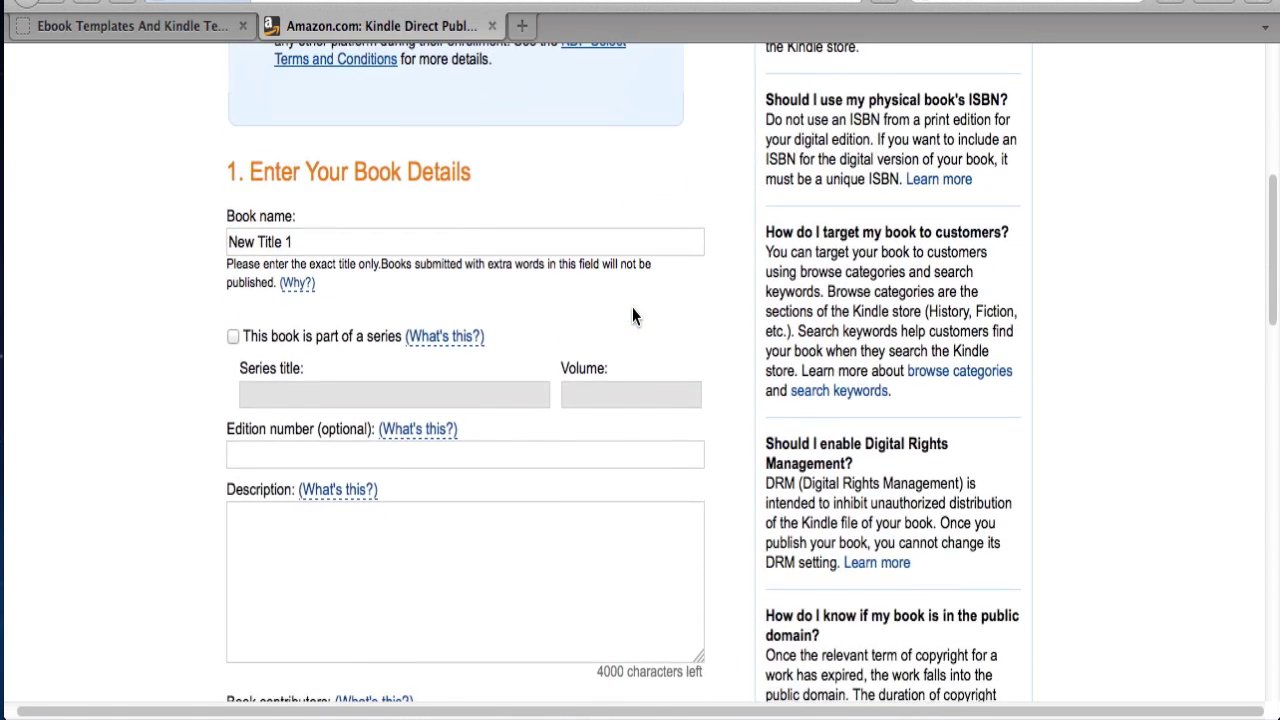
{"action": "scroll", "coordinate": [414, 180], "scroll_direction": "down", "scroll_amount": 1}
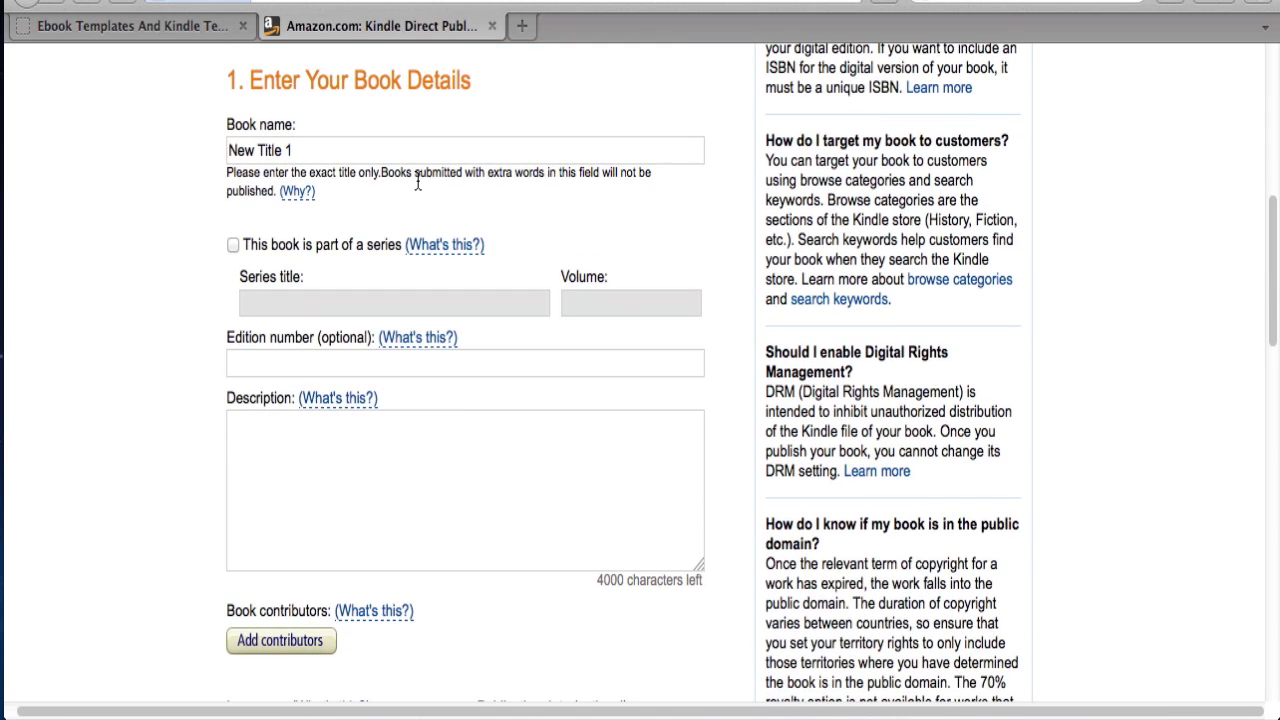
{"action": "triple_click", "coordinate": [344, 146]}
{"action": "key", "text": "BackSpace"}
{"action": "type", "text": "Book Ti"}
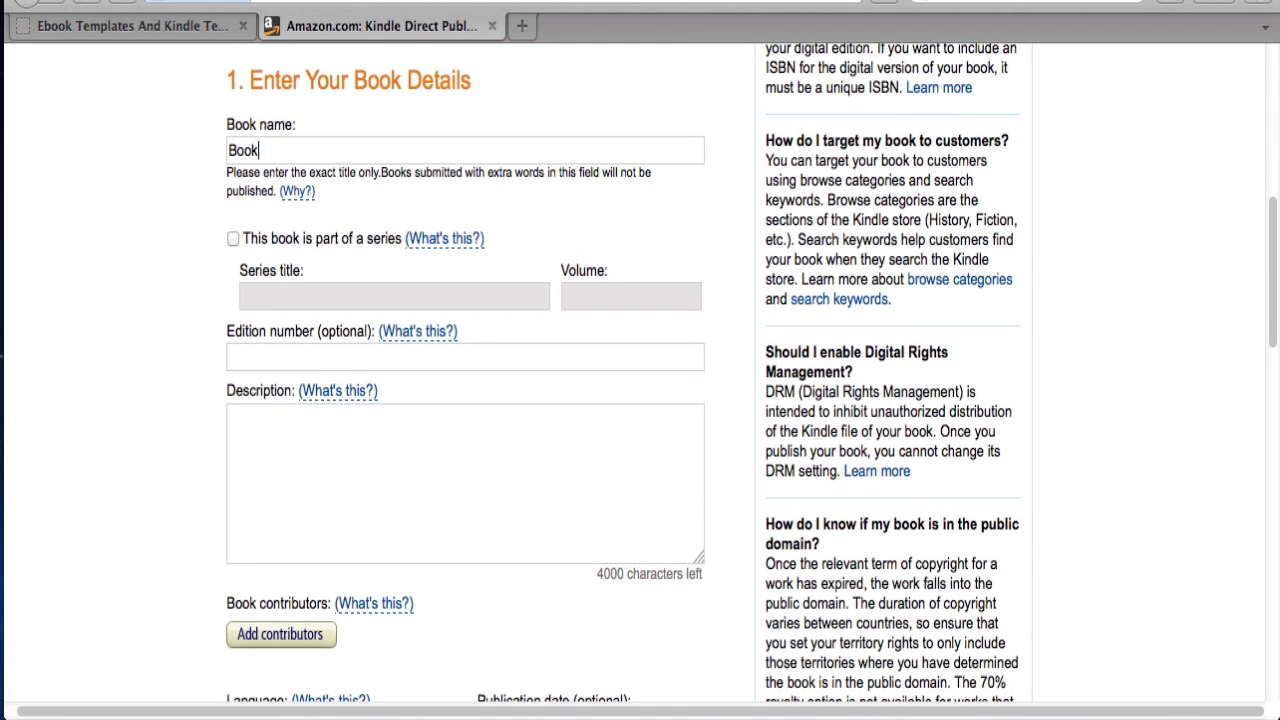
{"action": "type", "text": "tle"}
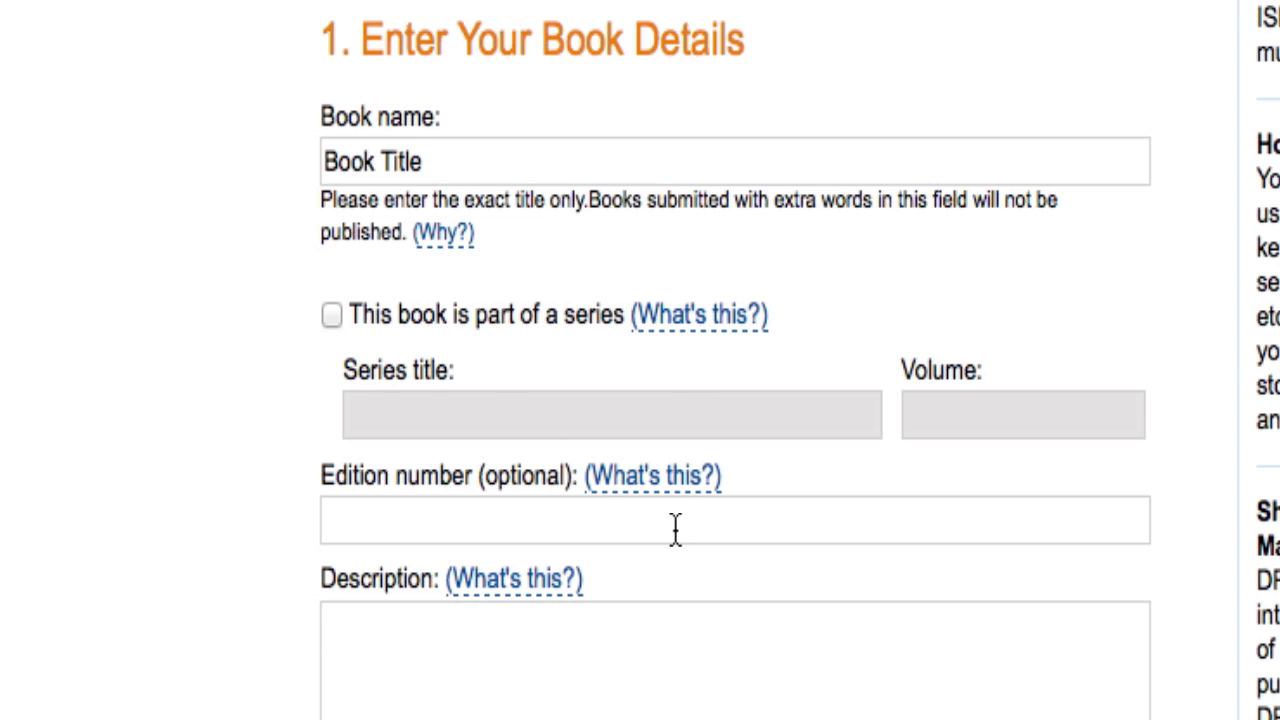
Mark the book as part of a series, with volume 1 and series title "Series Title"
{"action": "left_click", "coordinate": [330, 316]}
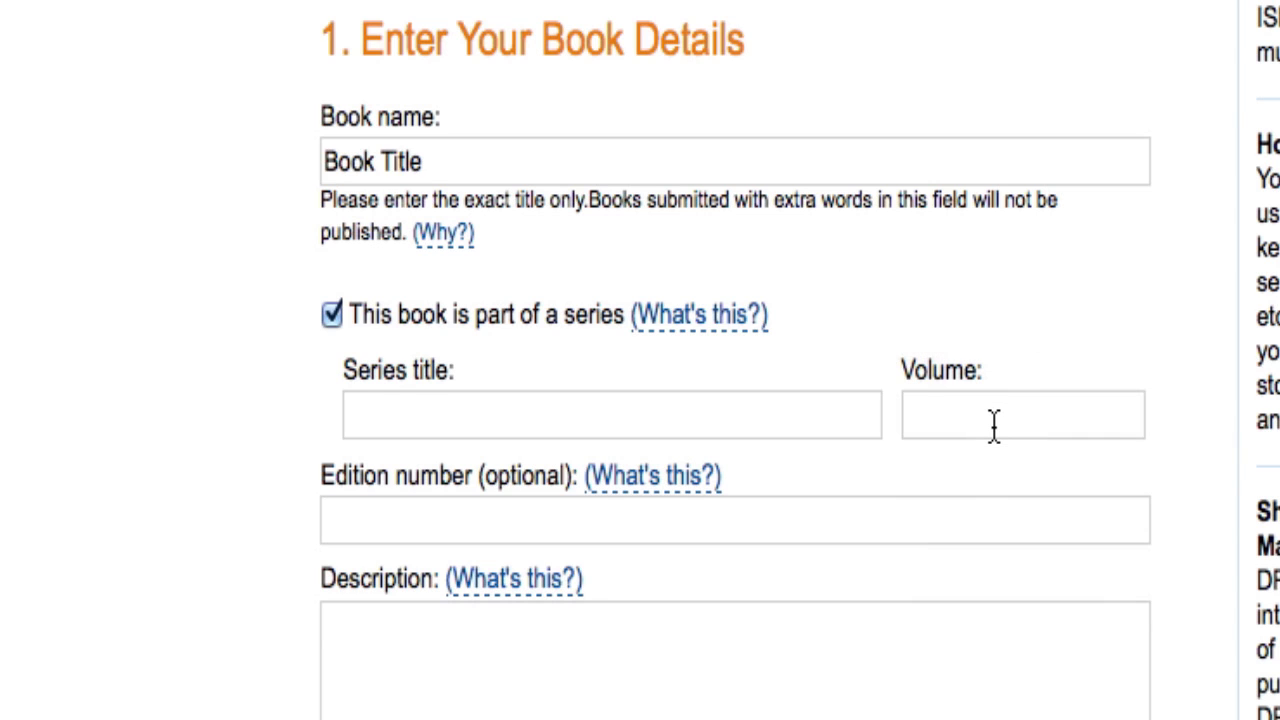
{"action": "left_click", "coordinate": [993, 424]}
{"action": "type", "text": "1"}
{"action": "left_click", "coordinate": [772, 418]}
{"action": "type", "text": "Series Title"}
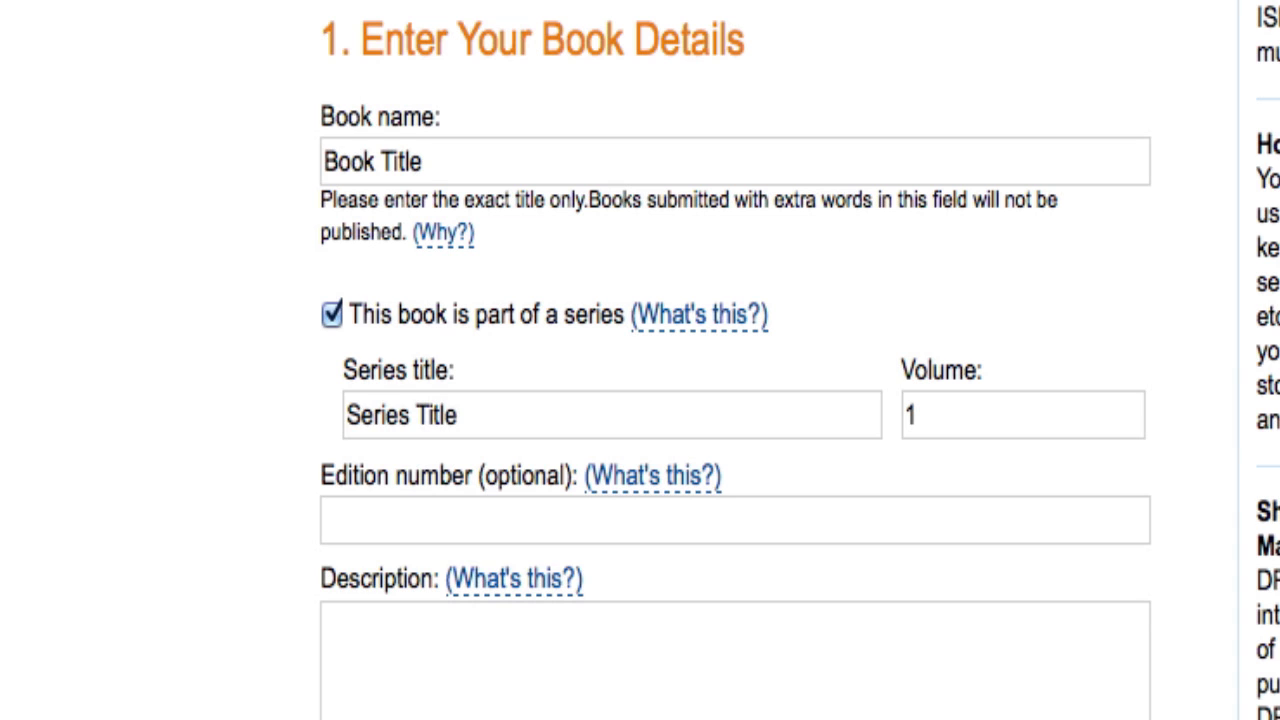
Examine the contributor title options, such as Author, Editor and Photographer, and close the contributors dialog without adding anyone
{"action": "scroll", "coordinate": [991, 480], "scroll_direction": "down", "scroll_amount": 2}
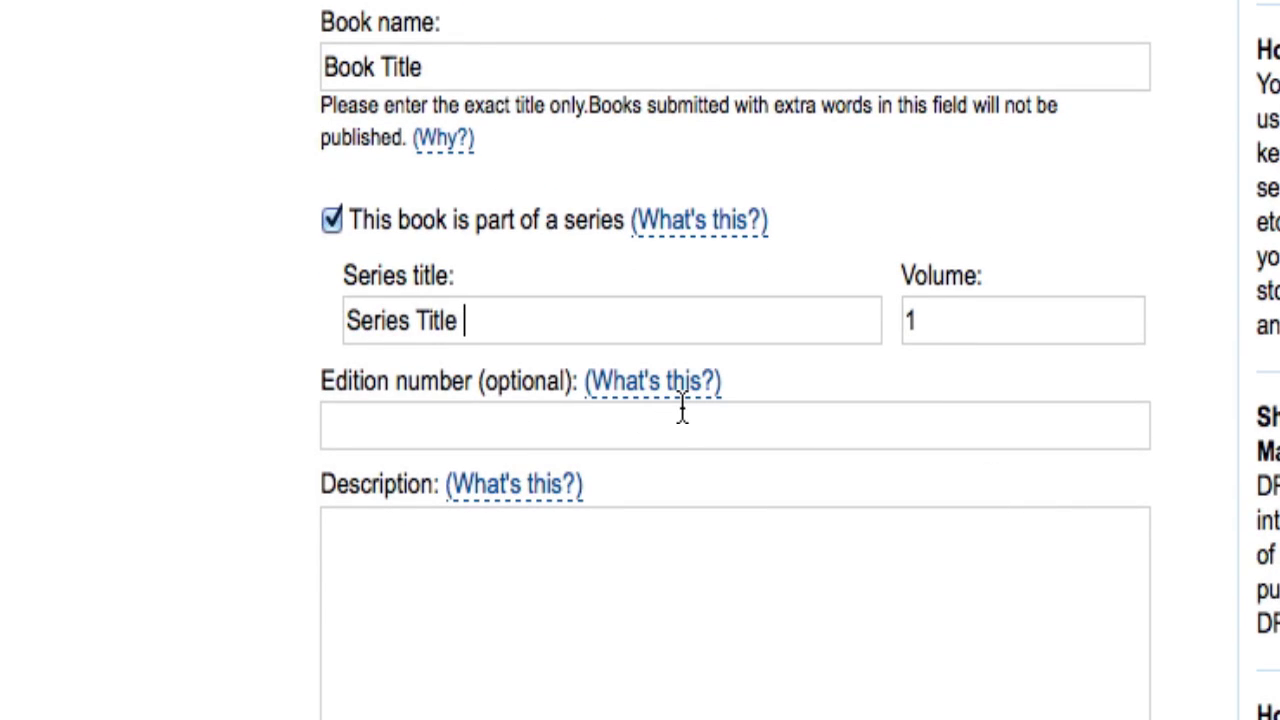
{"action": "scroll", "coordinate": [686, 423], "scroll_direction": "down", "scroll_amount": 3}
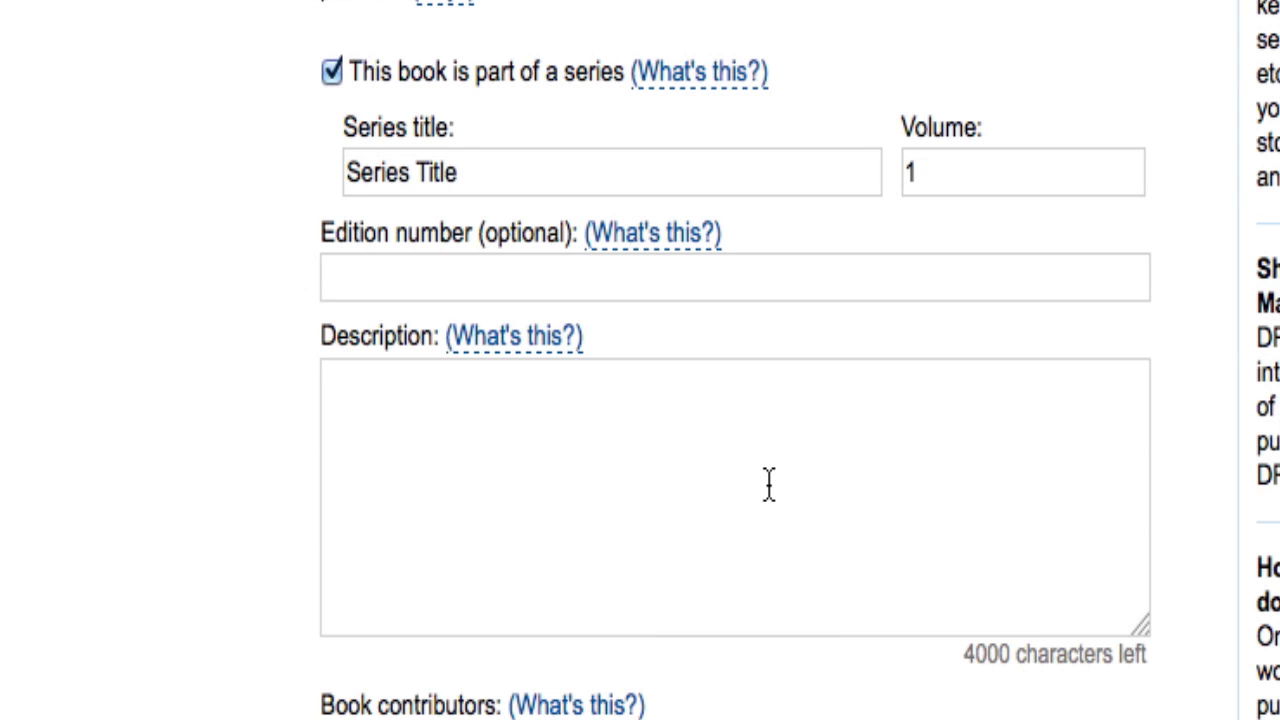
{"action": "scroll", "coordinate": [768, 484], "scroll_direction": "down", "scroll_amount": 10}
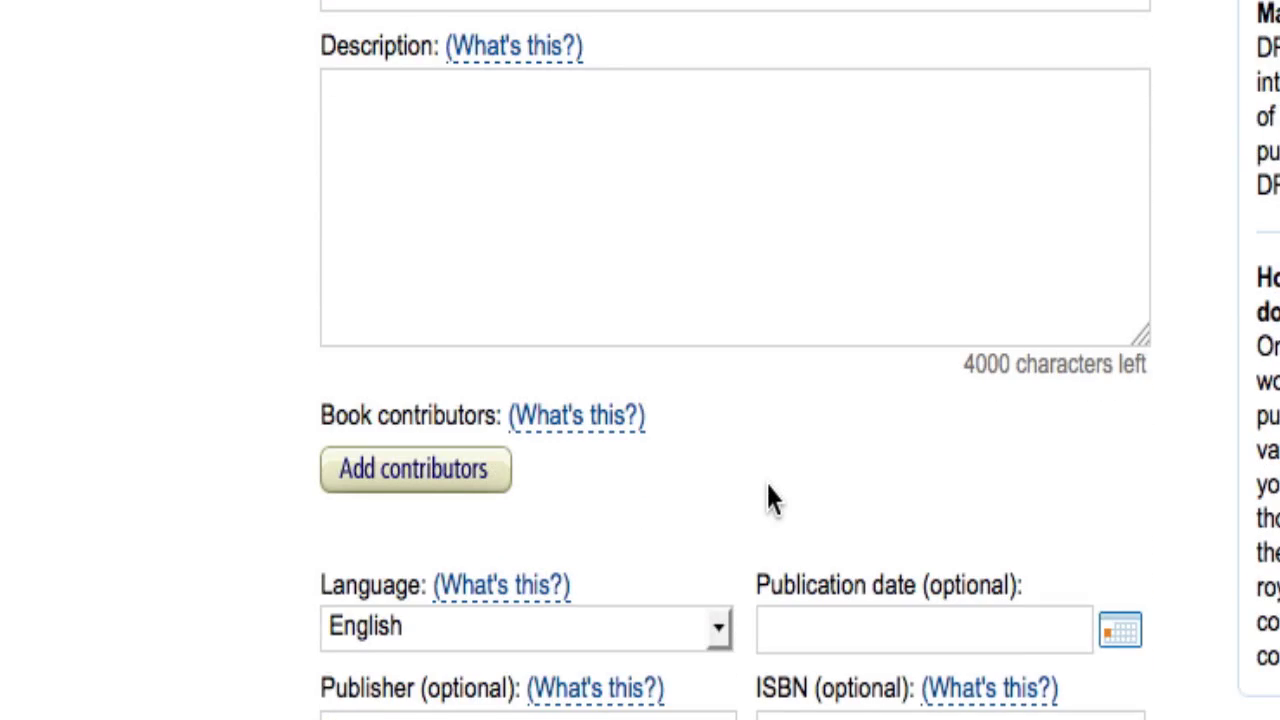
{"action": "scroll", "coordinate": [768, 484], "scroll_direction": "down", "scroll_amount": 2}
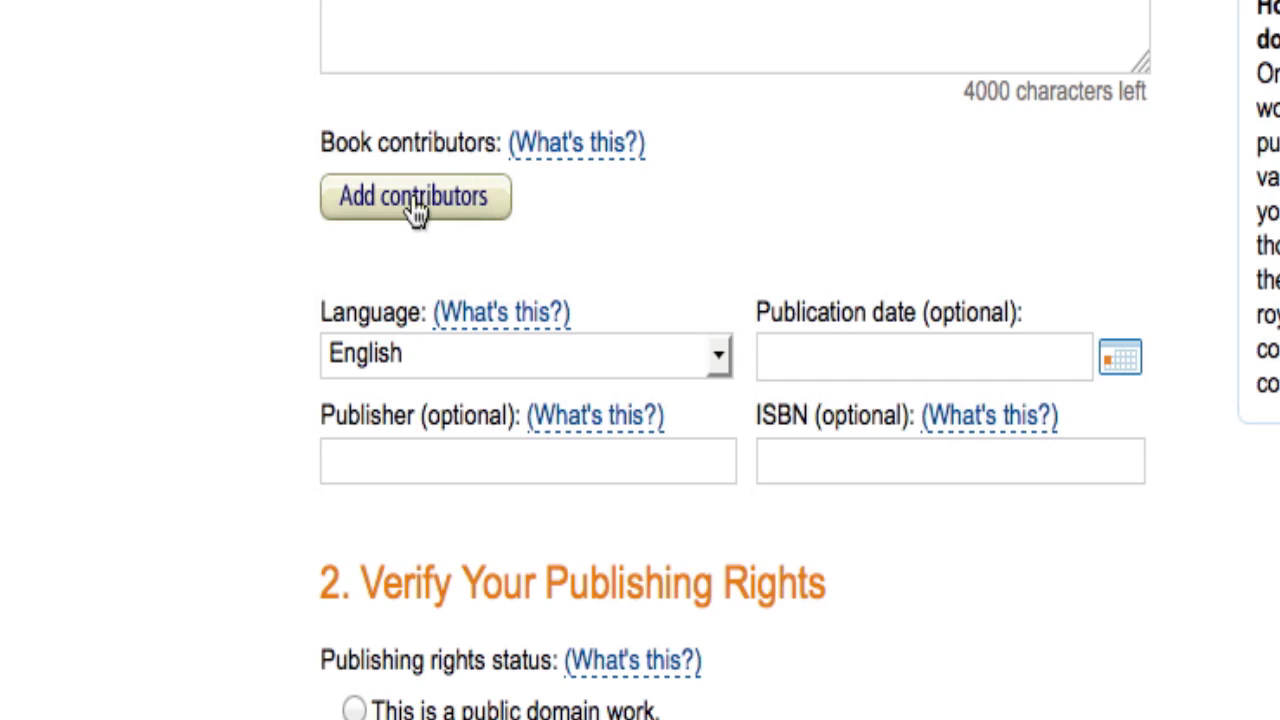
{"action": "left_click", "coordinate": [413, 198]}
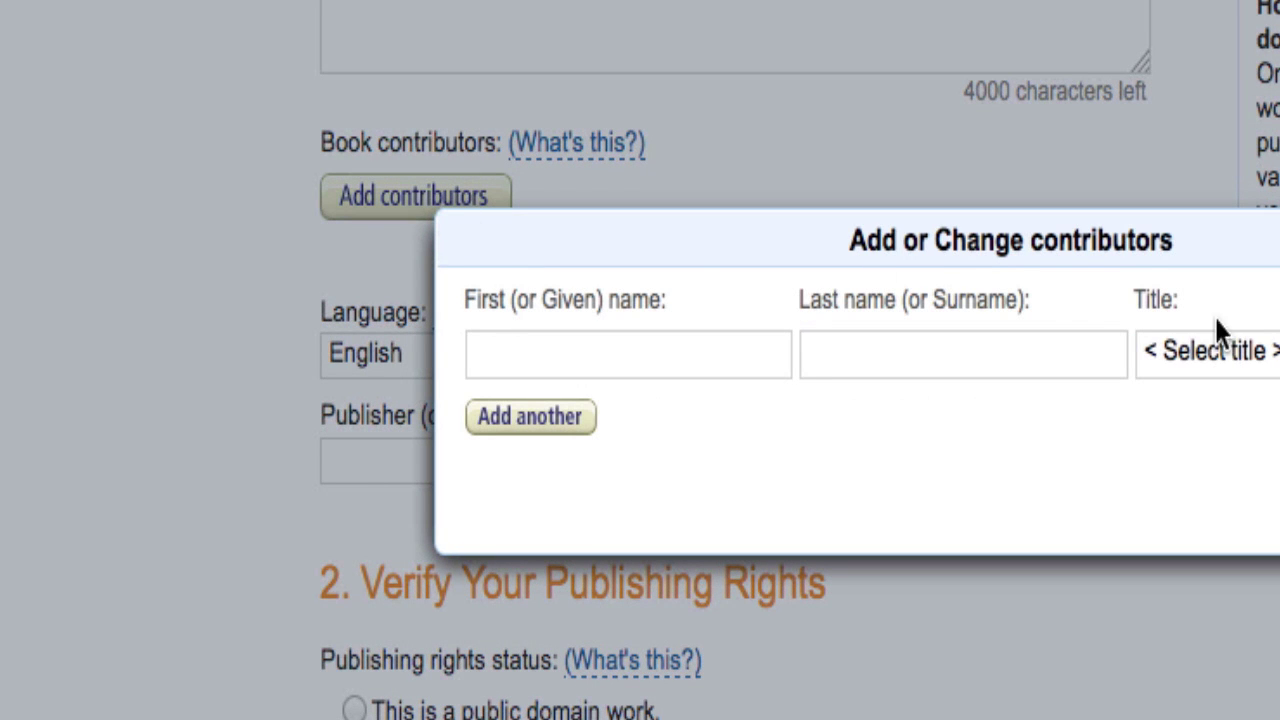
{"action": "left_click", "coordinate": [1182, 348]}
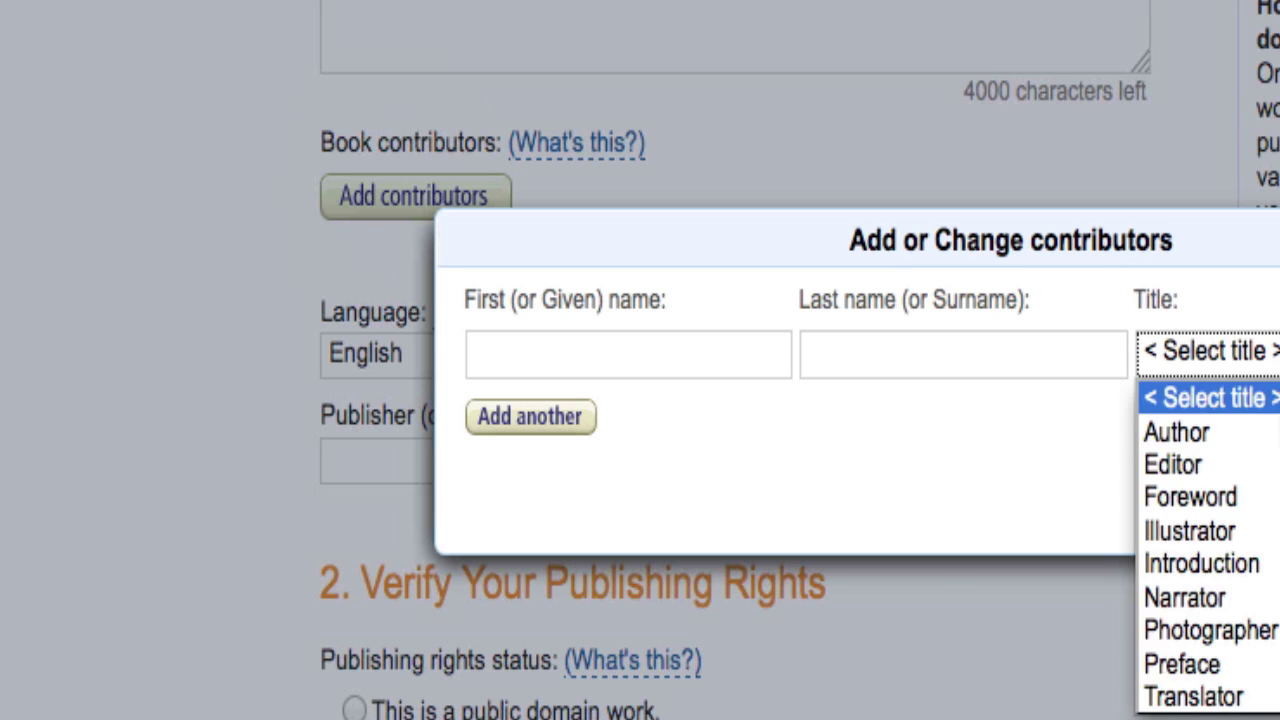
{"action": "key", "text": "Return"}
{"action": "key", "text": "space"}
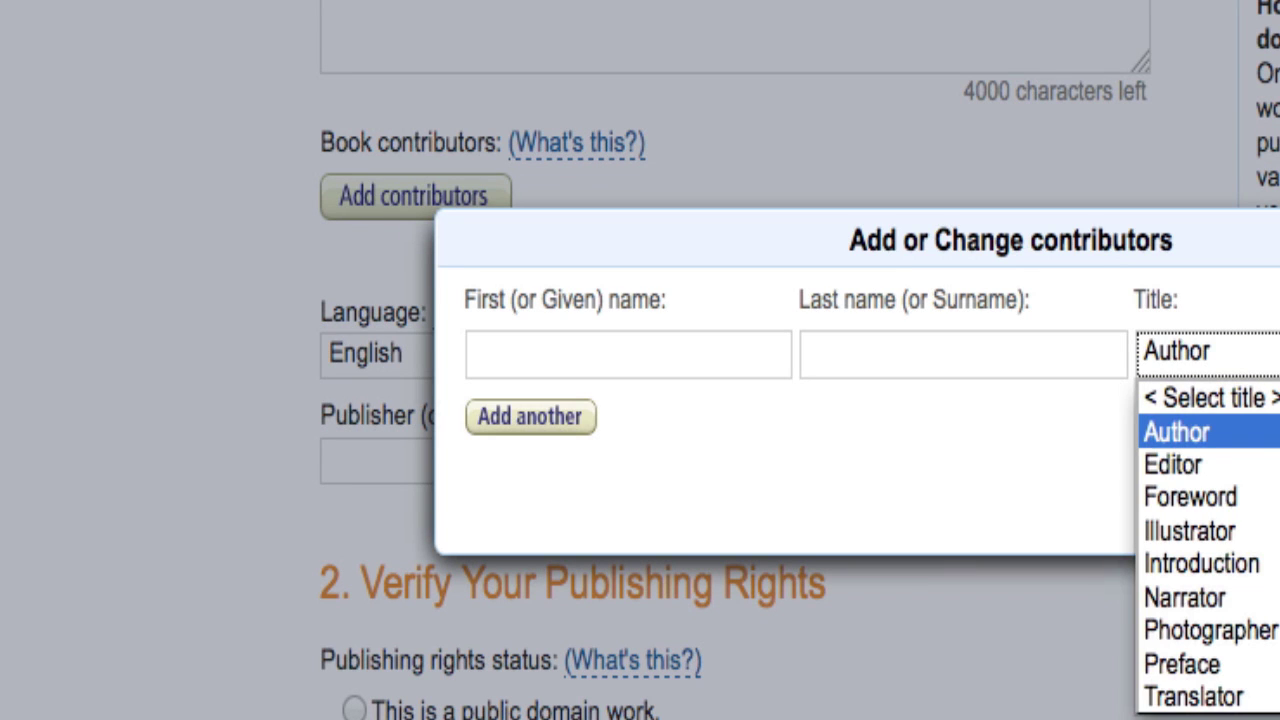
{"action": "key", "text": "Down"}
{"action": "key", "text": "Down"}
{"action": "key", "text": "Down"}
{"action": "key", "text": "Down"}
{"action": "key", "text": "Down"}
{"action": "key", "text": "Down"}
{"action": "key", "text": "Down"}
{"action": "key", "text": "Up"}
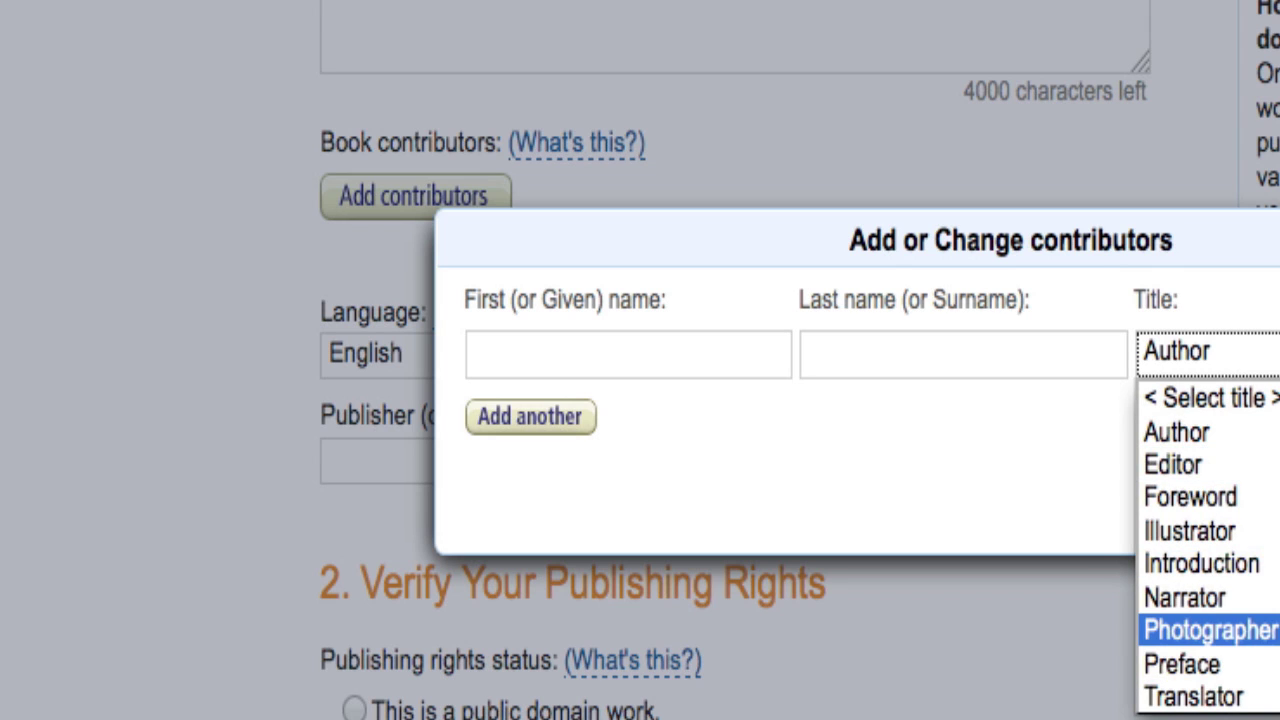
{"action": "key", "text": "Up"}
{"action": "key", "text": "Up"}
{"action": "key", "text": "Up"}
{"action": "key", "text": "Up"}
{"action": "key", "text": "Down"}
{"action": "key", "text": "Down"}
{"action": "key", "text": "Down"}
{"action": "key", "text": "Down"}
{"action": "key", "text": "Up"}
{"action": "key", "text": "Up"}
{"action": "key", "text": "Escape"}
{"action": "key", "text": "Escape"}
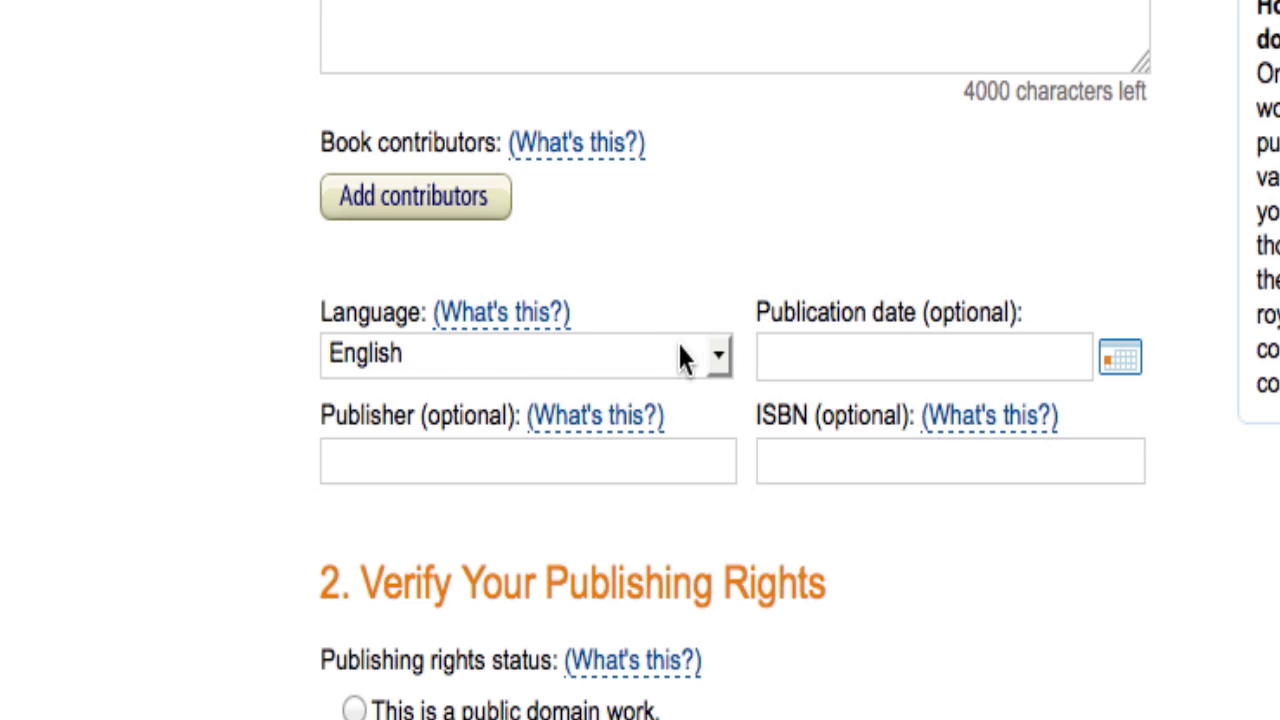
Read the explanation of the book's Language setting and check the language choices
{"action": "left_click", "coordinate": [529, 325]}
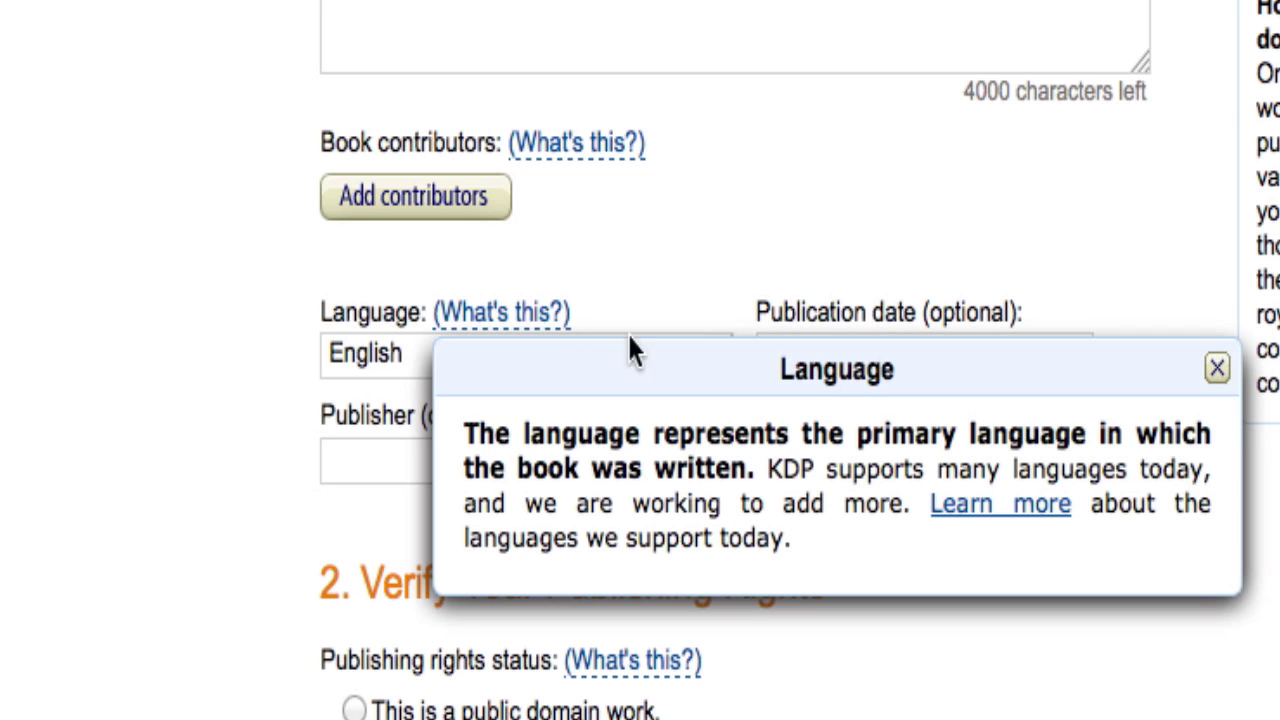
{"action": "left_click", "coordinate": [1216, 376]}
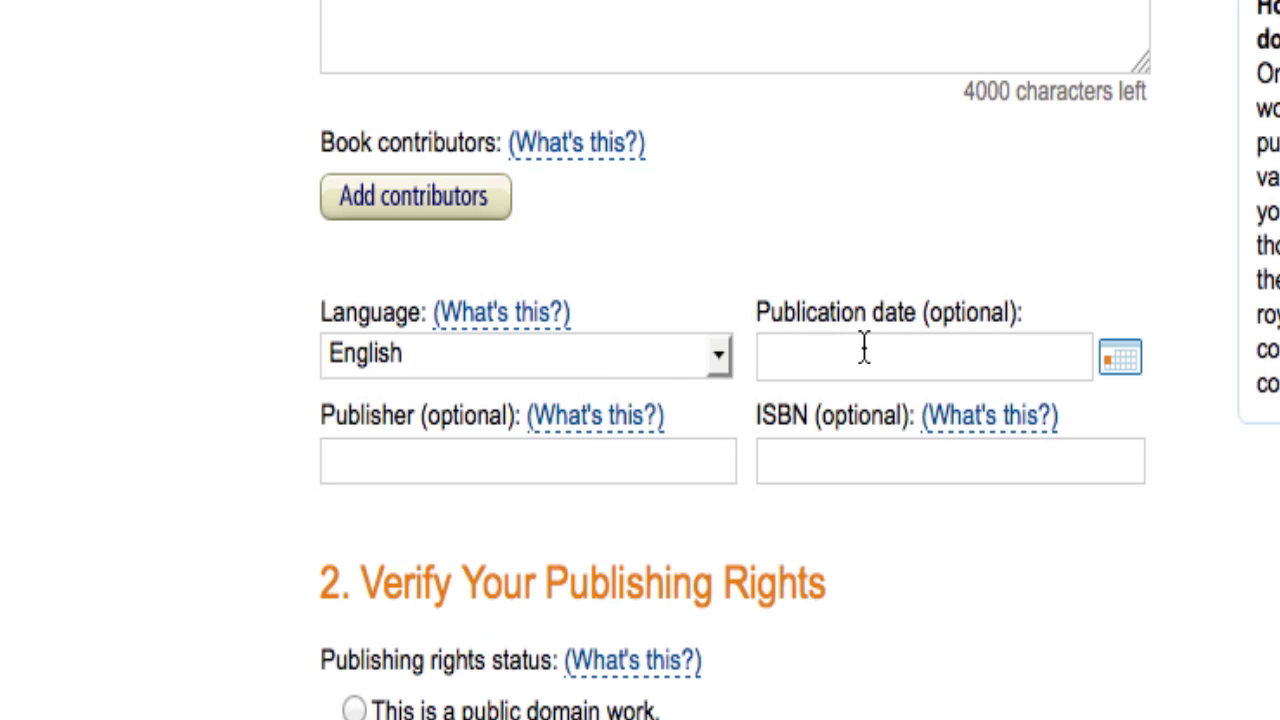
{"action": "left_click", "coordinate": [716, 360]}
{"action": "left_click", "coordinate": [713, 355]}
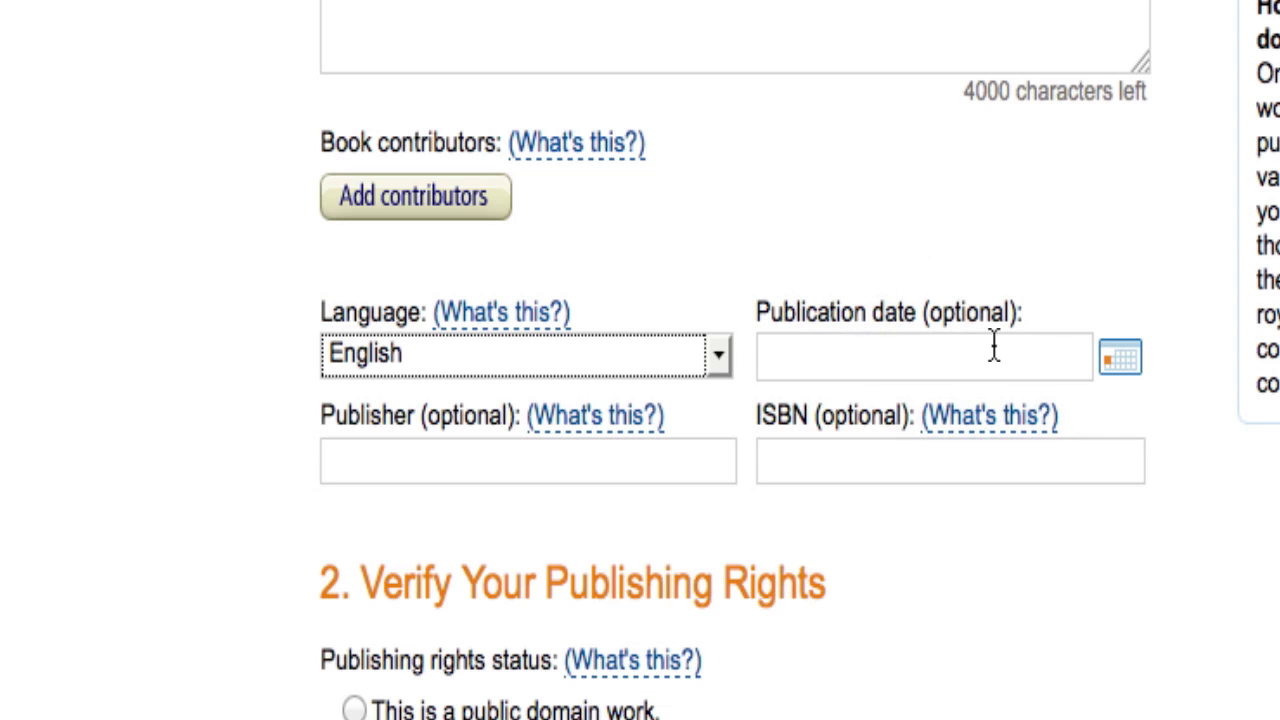
View the calendar for the optional publication date and close it without picking a date
{"action": "left_click", "coordinate": [1118, 368]}
{"action": "left_click", "coordinate": [1120, 370]}
{"action": "left_click", "coordinate": [1120, 370]}
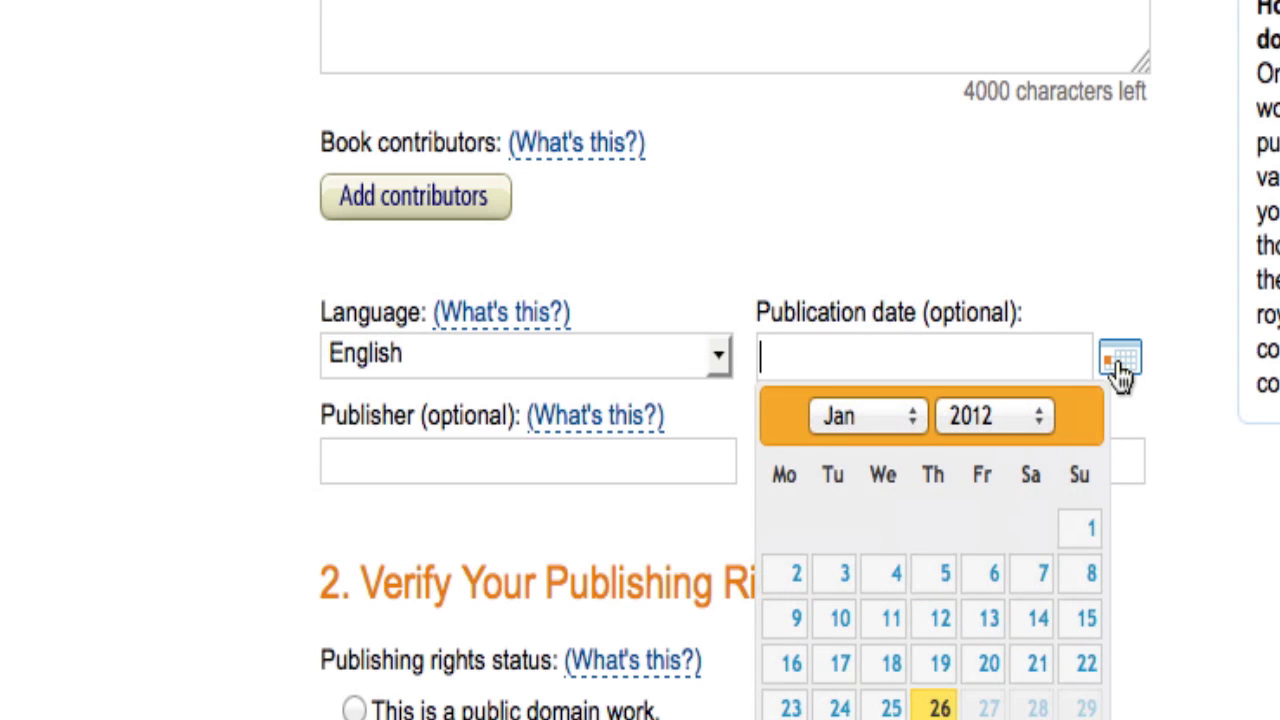
{"action": "left_click", "coordinate": [1240, 502]}
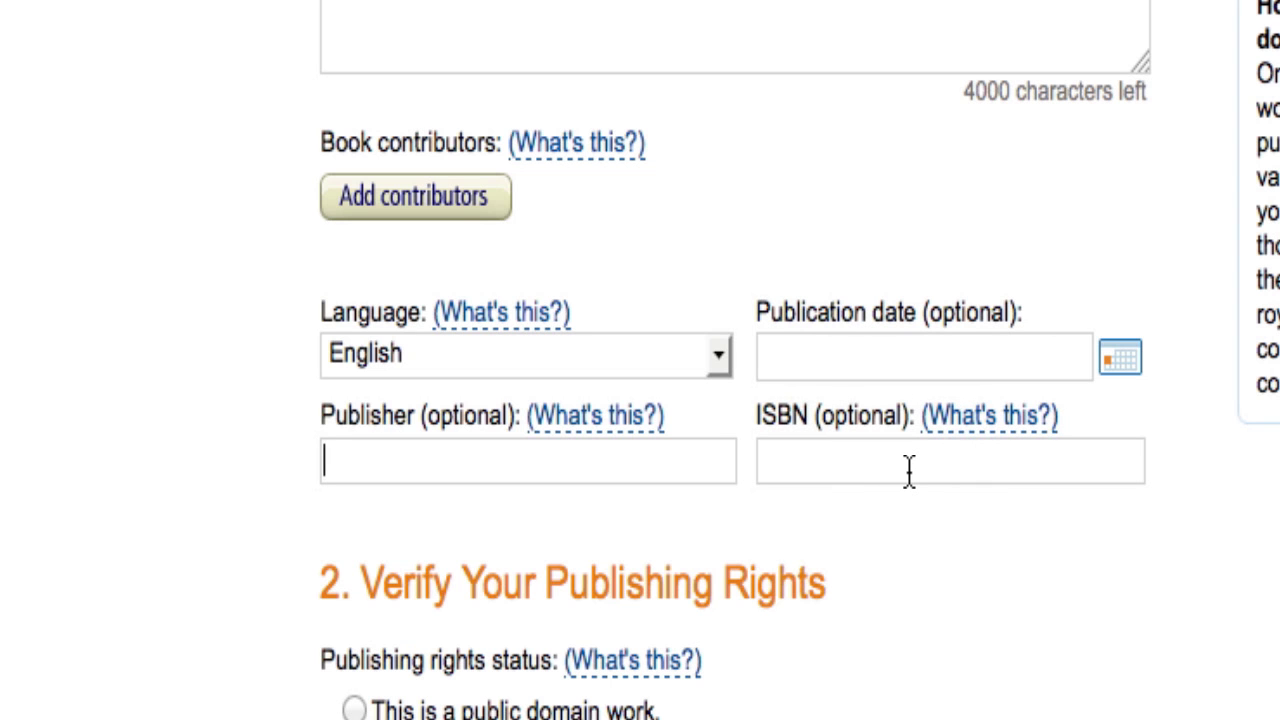
Set the publishing rights status to not a public domain work, with the necessary publishing rights held
{"action": "scroll", "coordinate": [909, 470], "scroll_direction": "down", "scroll_amount": 10}
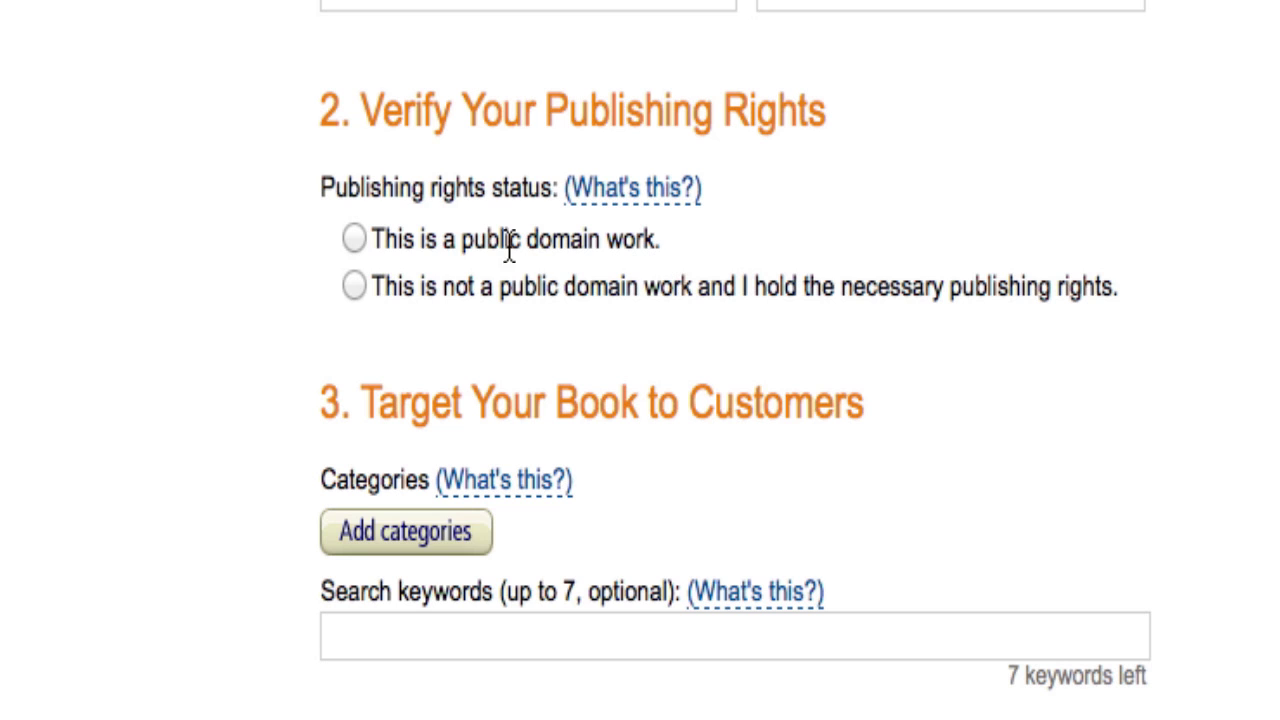
{"action": "left_click", "coordinate": [354, 239]}
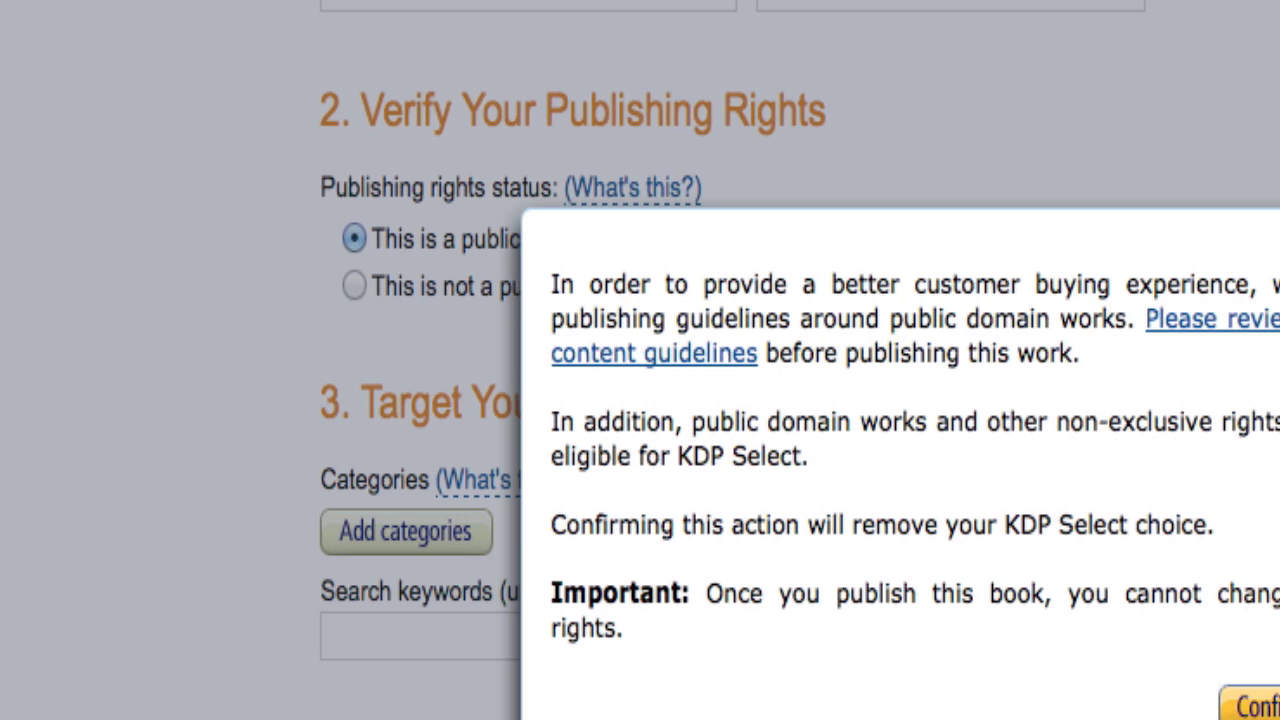
{"action": "key", "text": "Escape"}
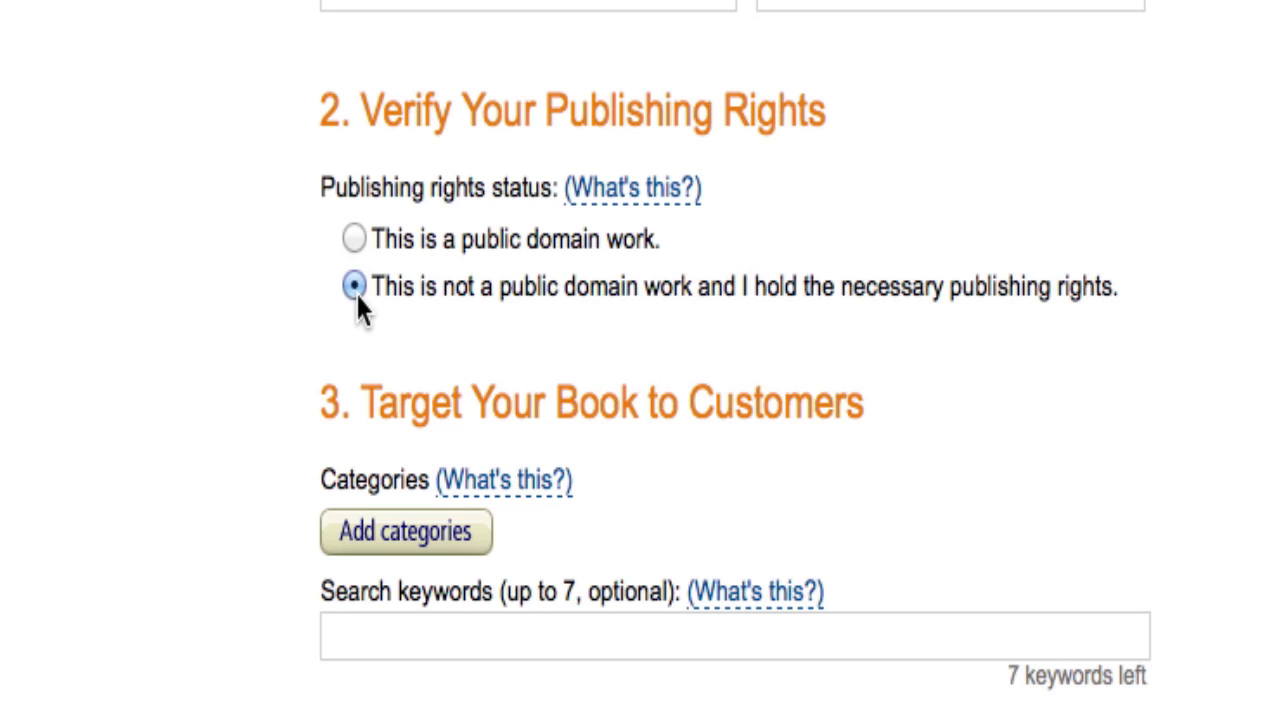
Add the General category under Business & Economics to the book and recheck the category selection
{"action": "scroll", "coordinate": [431, 319], "scroll_direction": "down", "scroll_amount": 5}
{"action": "scroll", "coordinate": [435, 325], "scroll_direction": "down", "scroll_amount": 2}
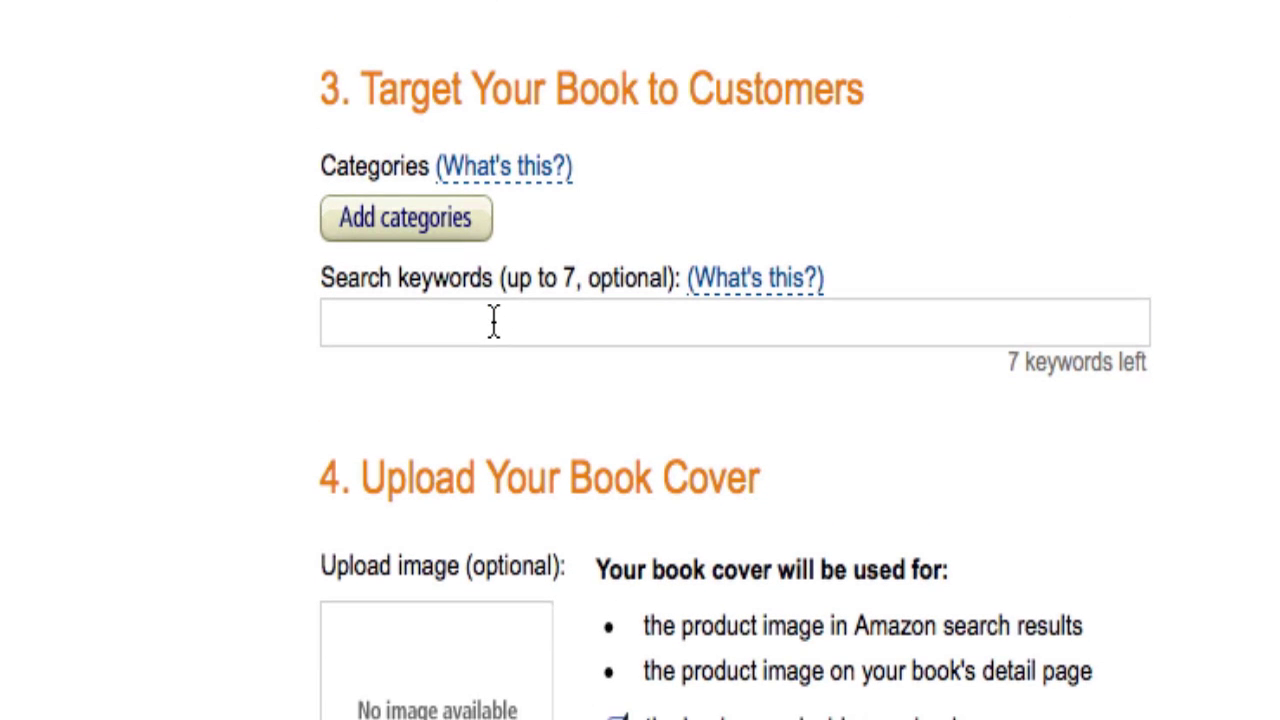
{"action": "scroll", "coordinate": [493, 320], "scroll_direction": "down", "scroll_amount": 1}
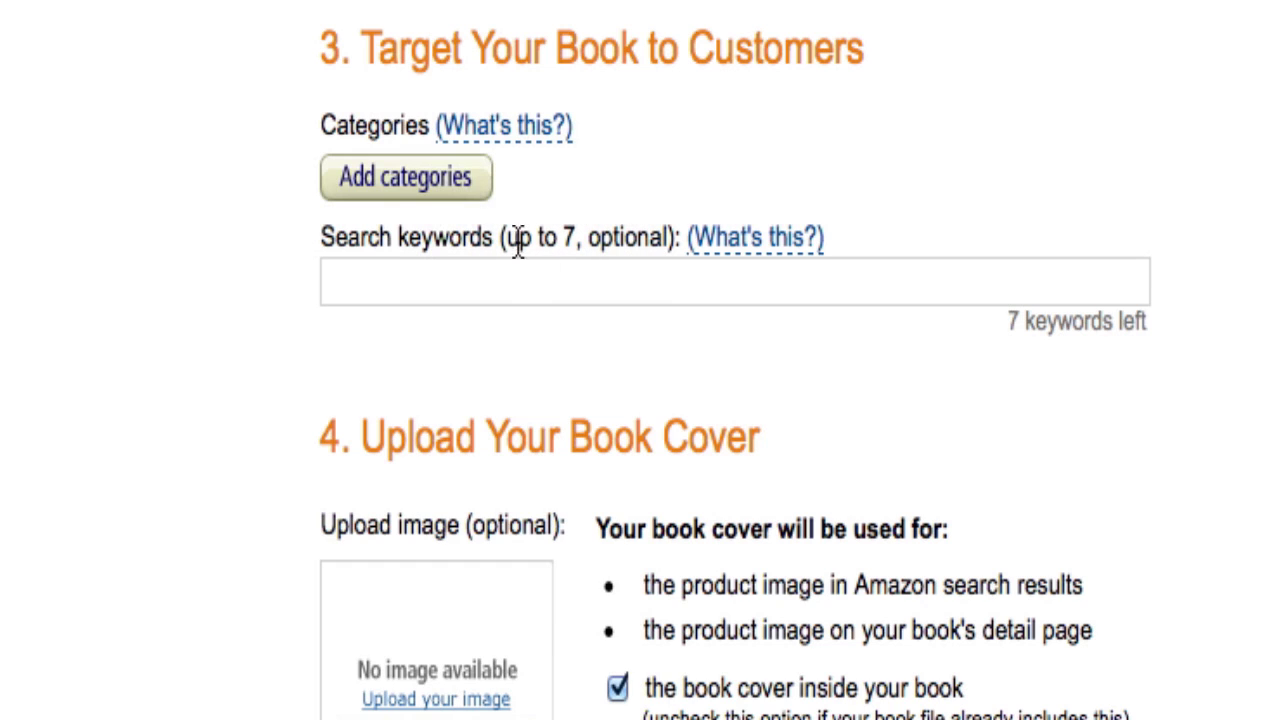
{"action": "left_click", "coordinate": [455, 200]}
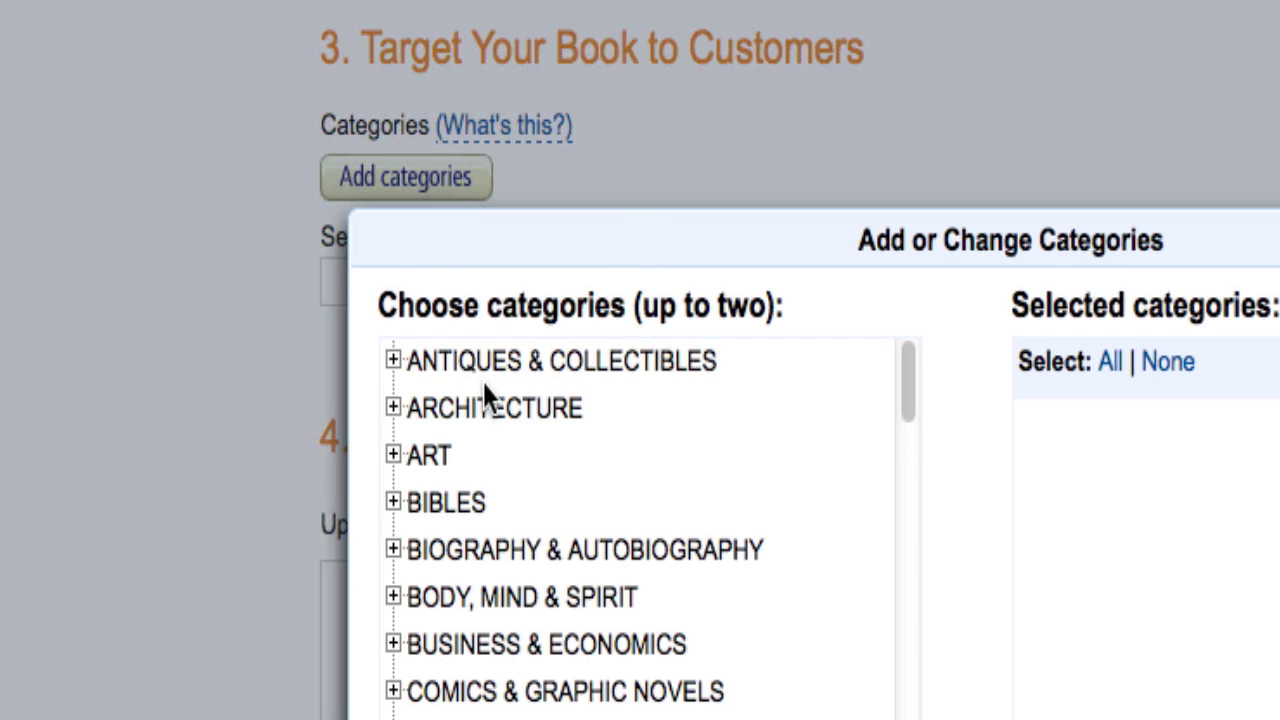
{"action": "scroll", "coordinate": [485, 398], "scroll_direction": "down", "scroll_amount": 3}
{"action": "left_click", "coordinate": [395, 505]}
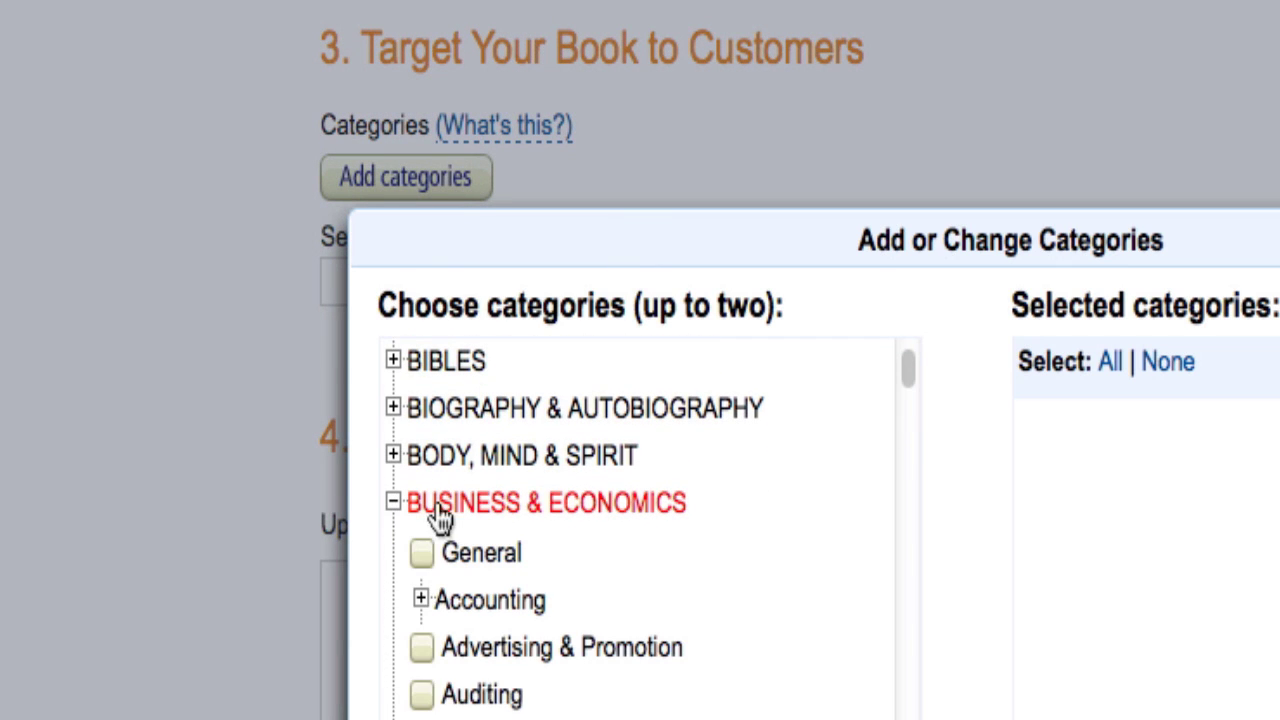
{"action": "scroll", "coordinate": [626, 529], "scroll_direction": "down", "scroll_amount": 4}
{"action": "scroll", "coordinate": [633, 573], "scroll_direction": "down", "scroll_amount": 4}
{"action": "scroll", "coordinate": [633, 573], "scroll_direction": "up", "scroll_amount": 10}
{"action": "scroll", "coordinate": [463, 525], "scroll_direction": "down", "scroll_amount": 2}
{"action": "left_click", "coordinate": [420, 555]}
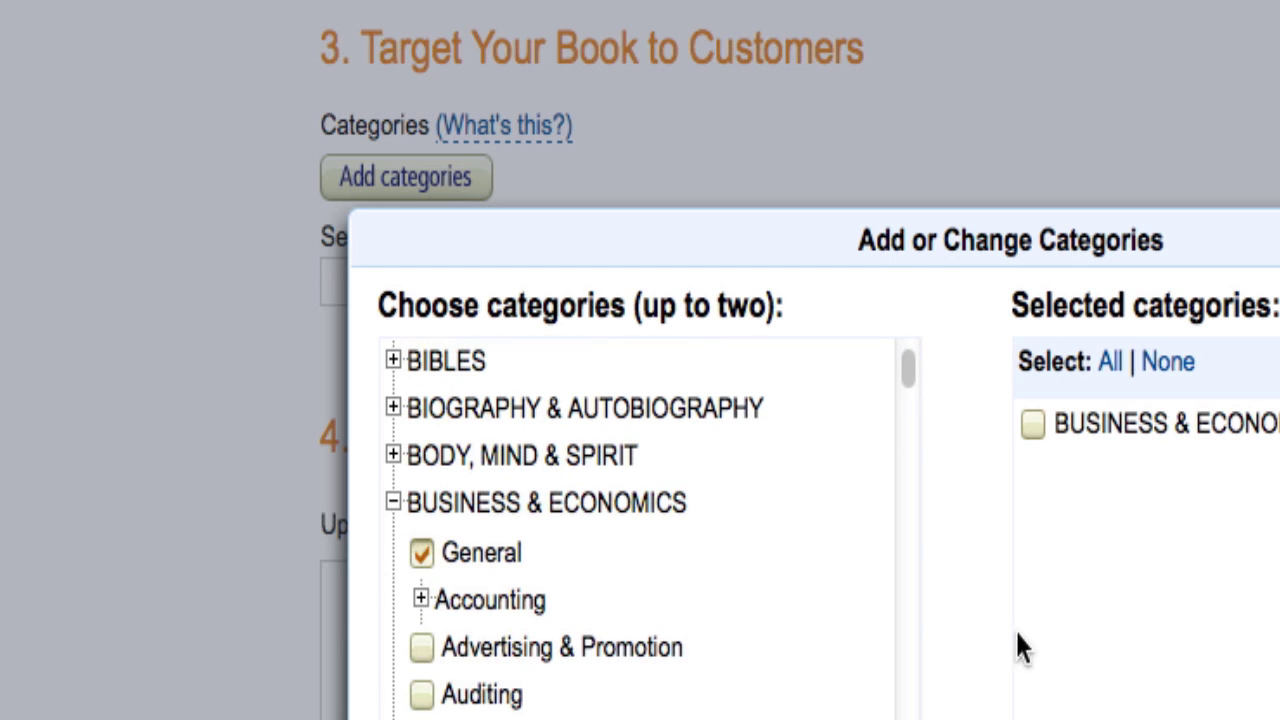
{"action": "scroll", "coordinate": [726, 645], "scroll_direction": "down", "scroll_amount": 4}
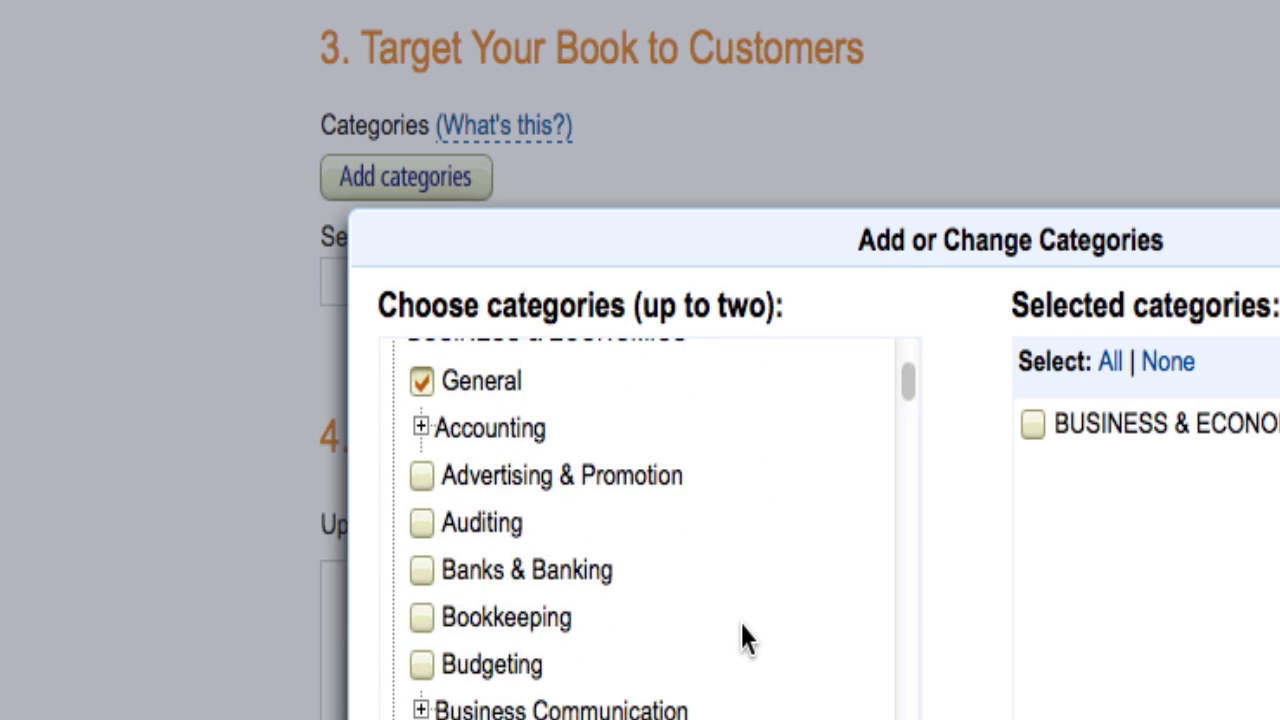
{"action": "scroll", "coordinate": [742, 640], "scroll_direction": "down", "scroll_amount": 5}
{"action": "scroll", "coordinate": [740, 642], "scroll_direction": "down", "scroll_amount": 6}
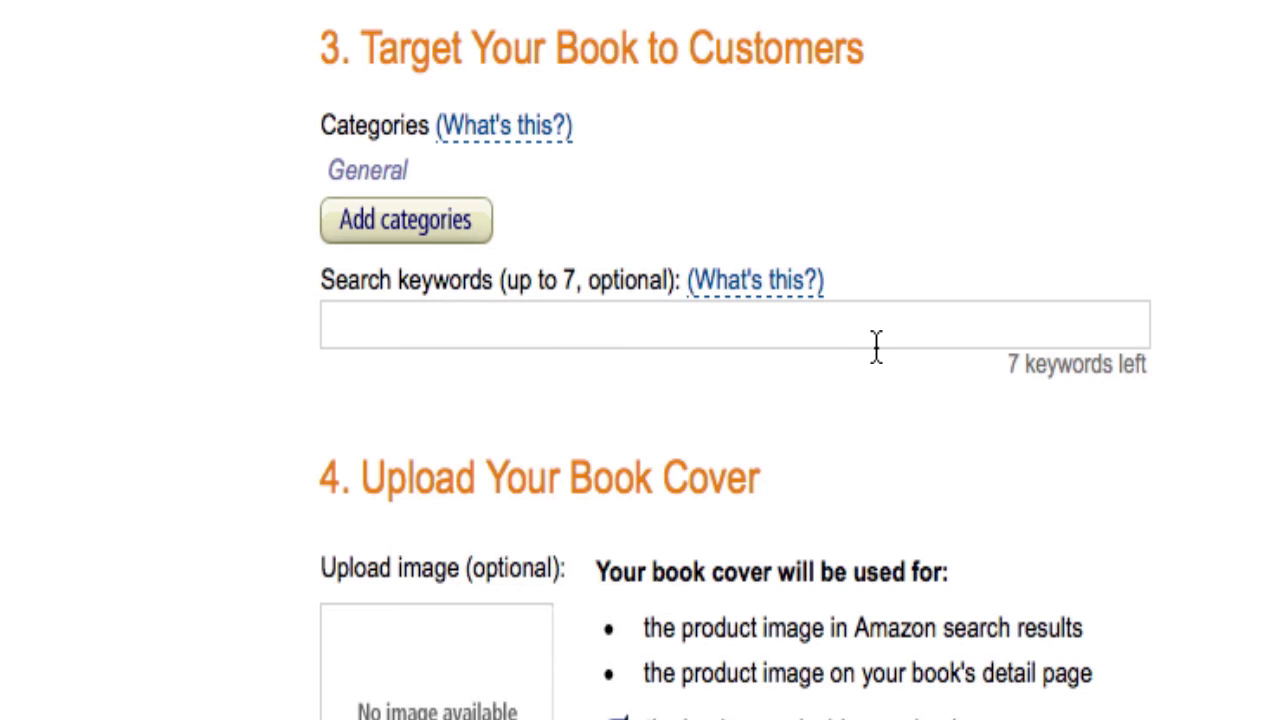
{"action": "left_click", "coordinate": [413, 233]}
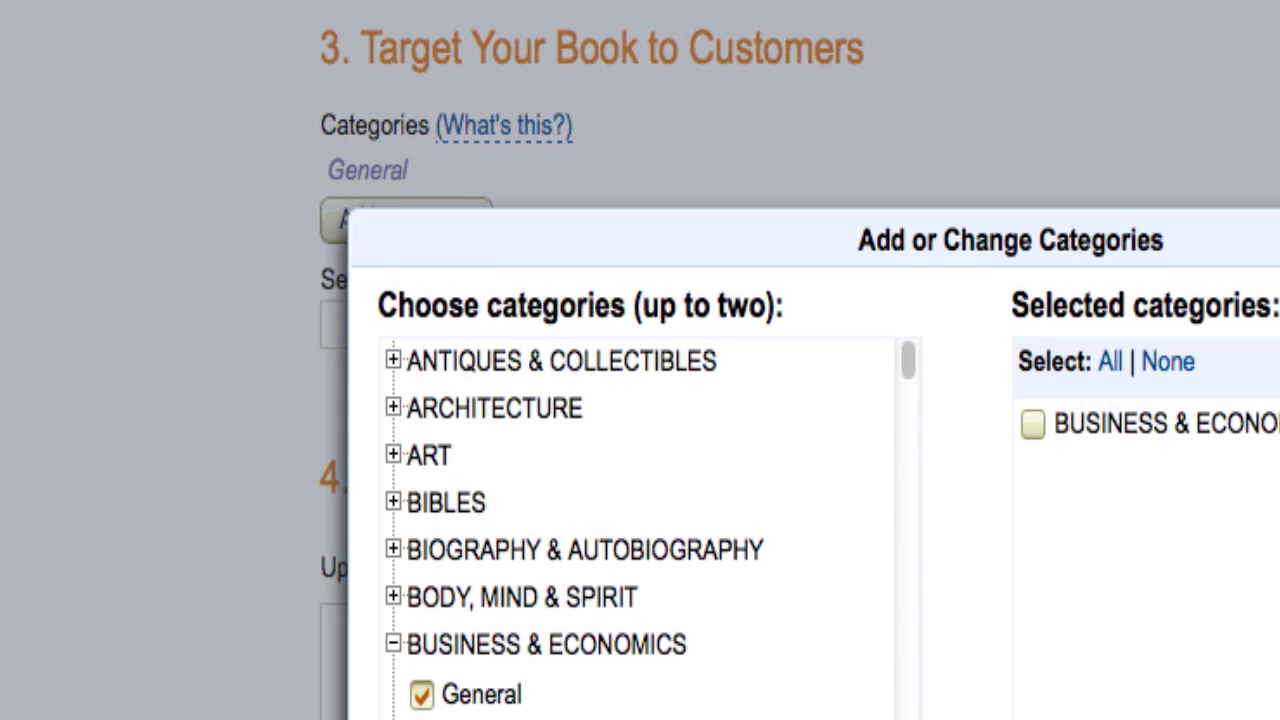
{"action": "key", "text": "Escape"}
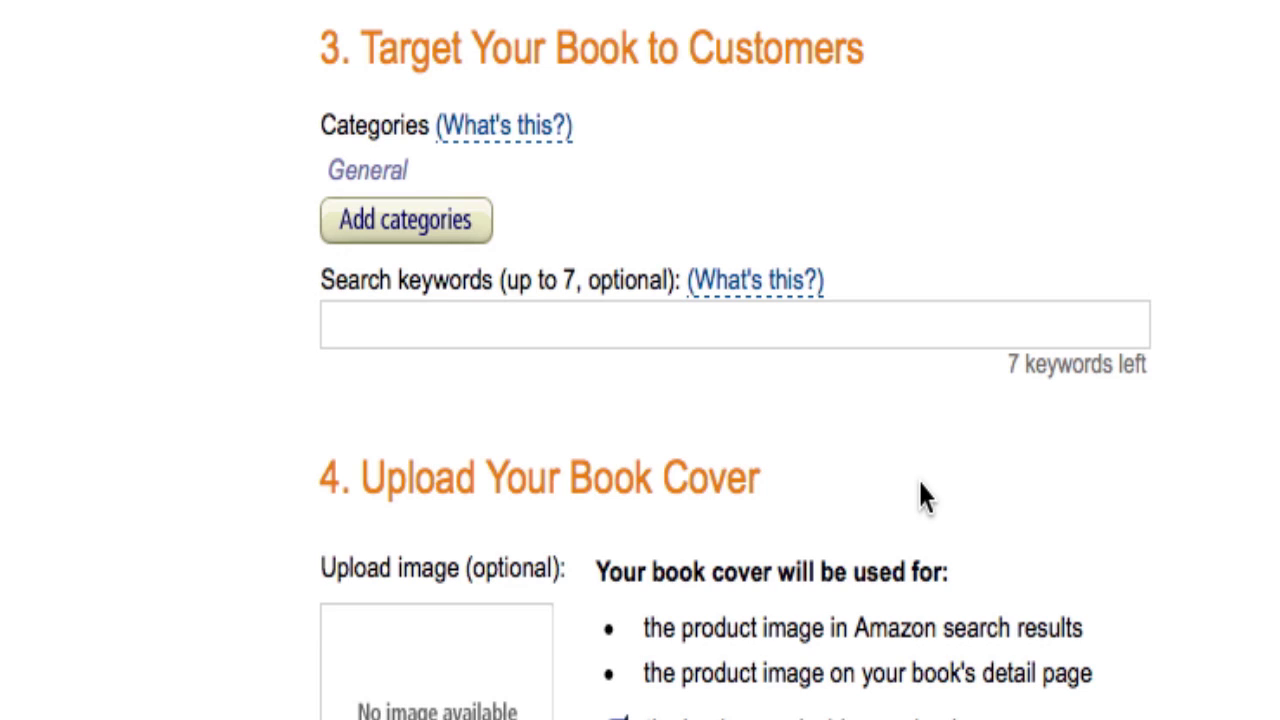
Read through the search keywords, book cover upload and book file upload sections of the form
{"action": "scroll", "coordinate": [922, 497], "scroll_direction": "down", "scroll_amount": 1}
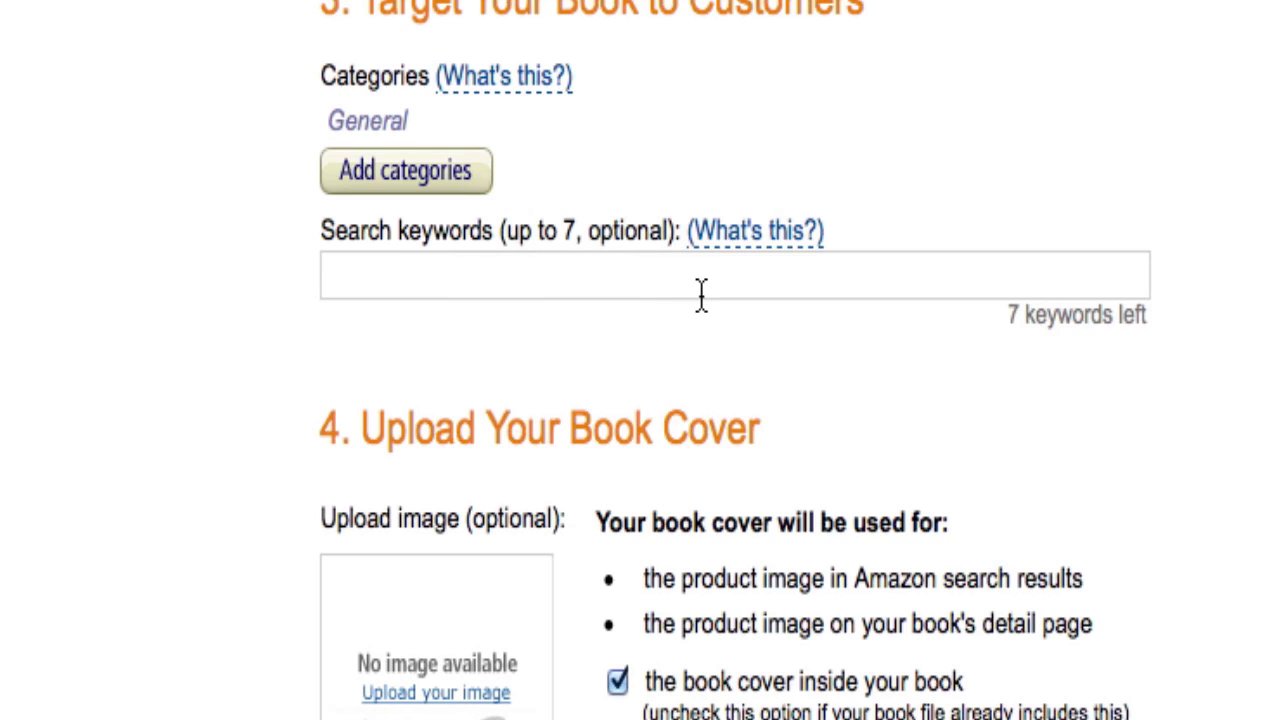
{"action": "scroll", "coordinate": [700, 300], "scroll_direction": "down", "scroll_amount": 2}
{"action": "scroll", "coordinate": [698, 291], "scroll_direction": "down", "scroll_amount": 5}
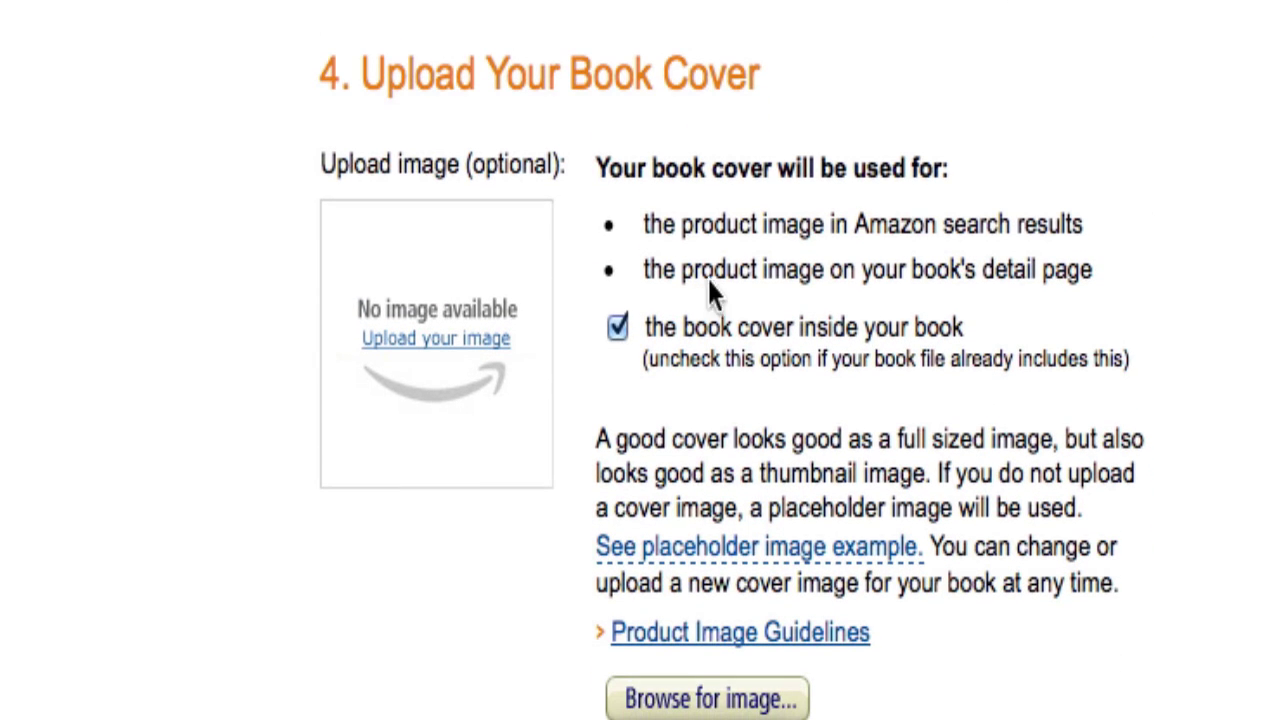
{"action": "scroll", "coordinate": [612, 332], "scroll_direction": "down", "scroll_amount": 1}
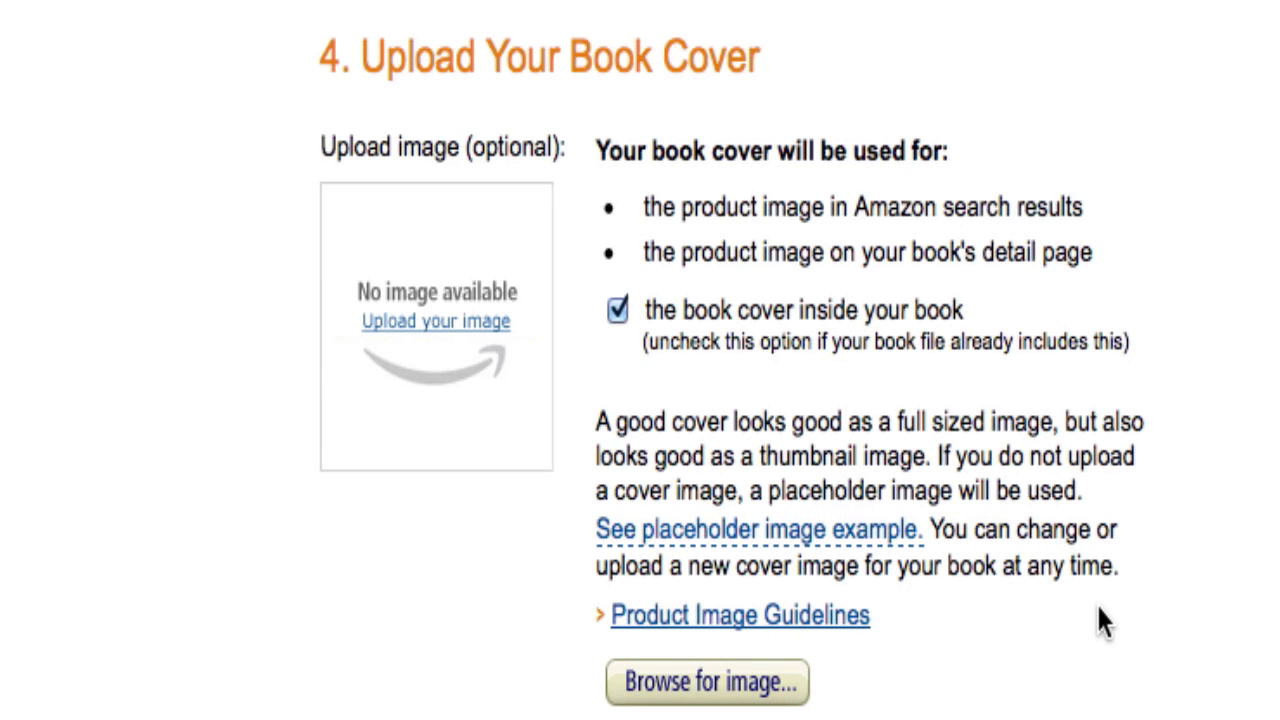
{"action": "scroll", "coordinate": [1100, 620], "scroll_direction": "down", "scroll_amount": 2}
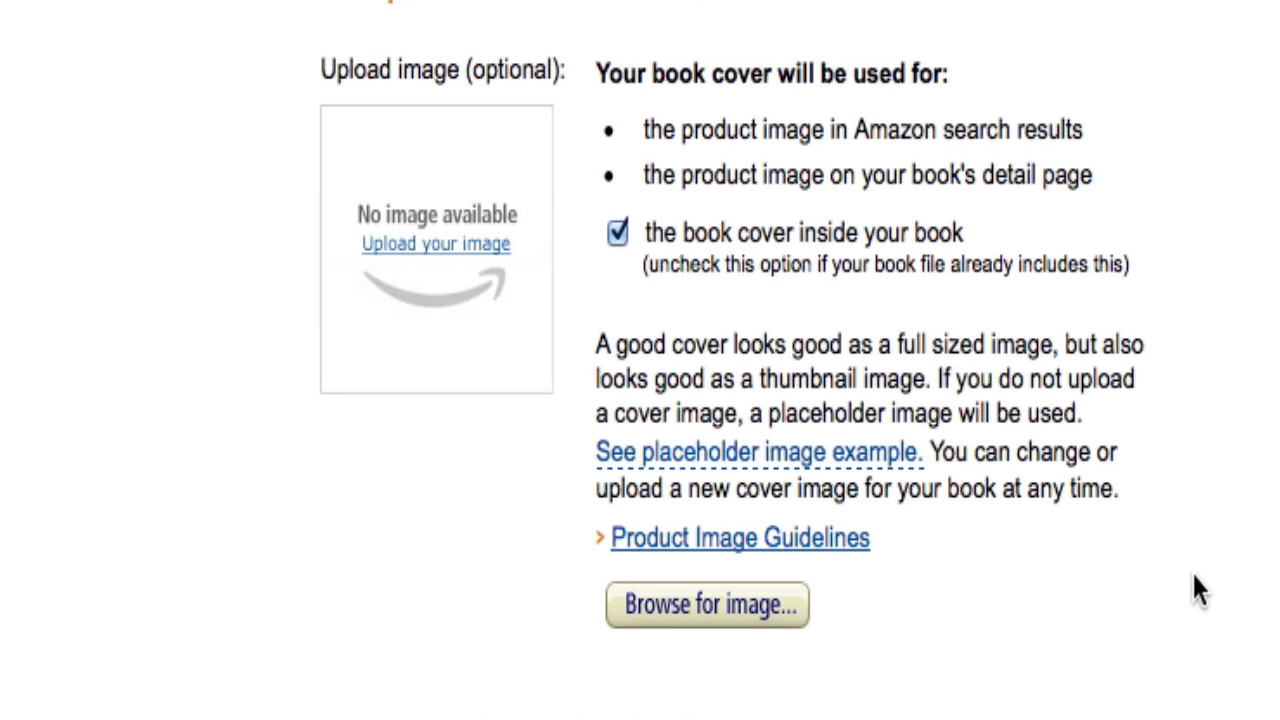
{"action": "scroll", "coordinate": [1197, 588], "scroll_direction": "down", "scroll_amount": 2}
{"action": "scroll", "coordinate": [1197, 588], "scroll_direction": "down", "scroll_amount": 5}
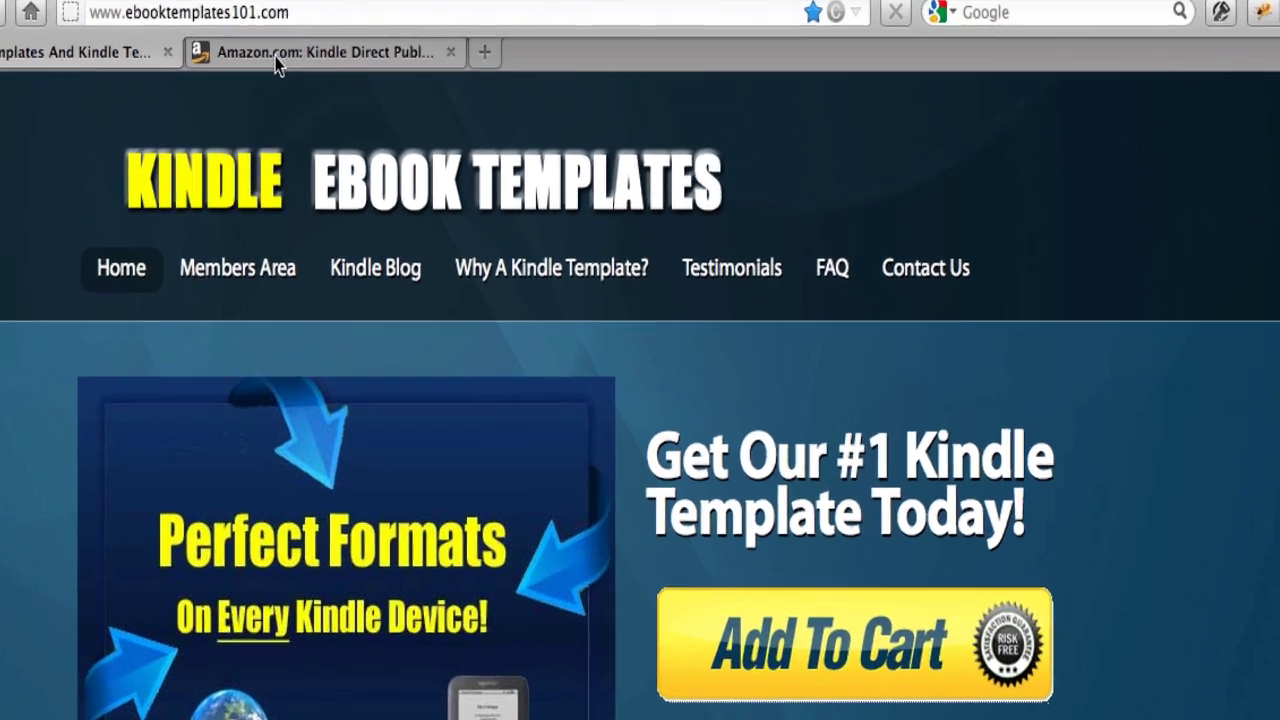
Switch from the Kindle Ebook Templates site back to the Kindle Direct Publishing form and enable digital rights management for the book
{"action": "left_click", "coordinate": [370, 112]}
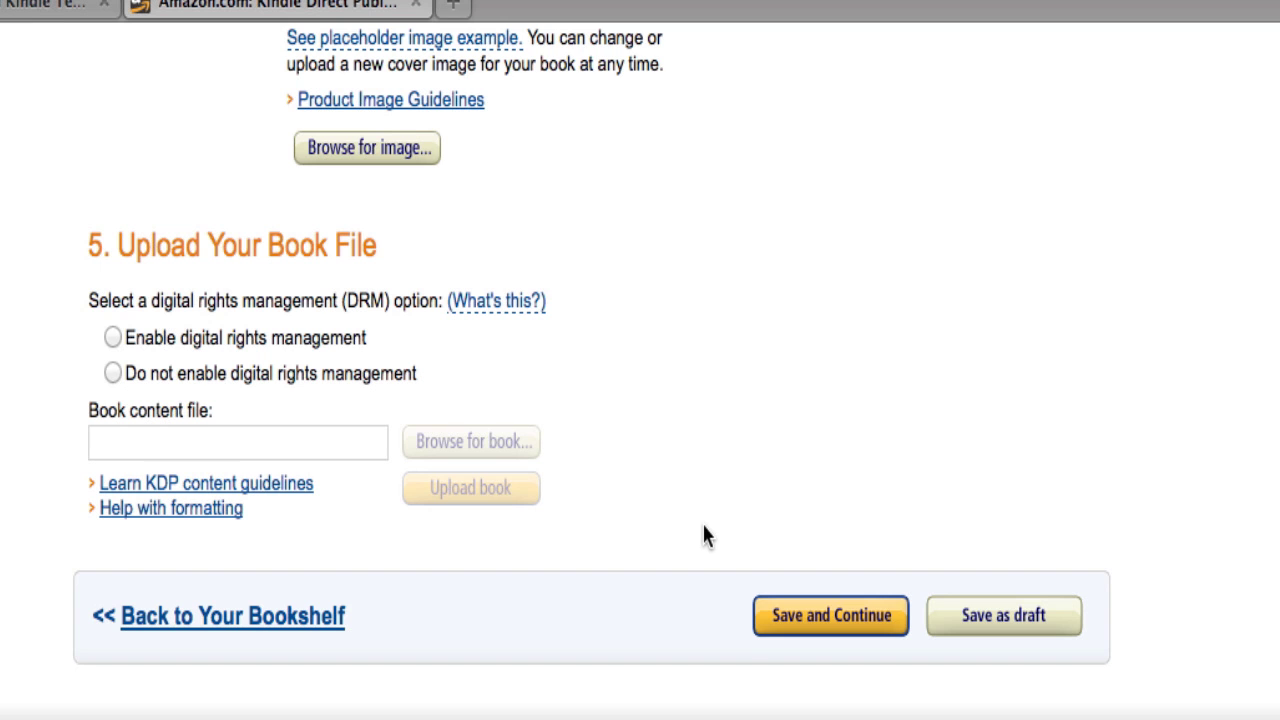
{"action": "left_click", "coordinate": [30, 6]}
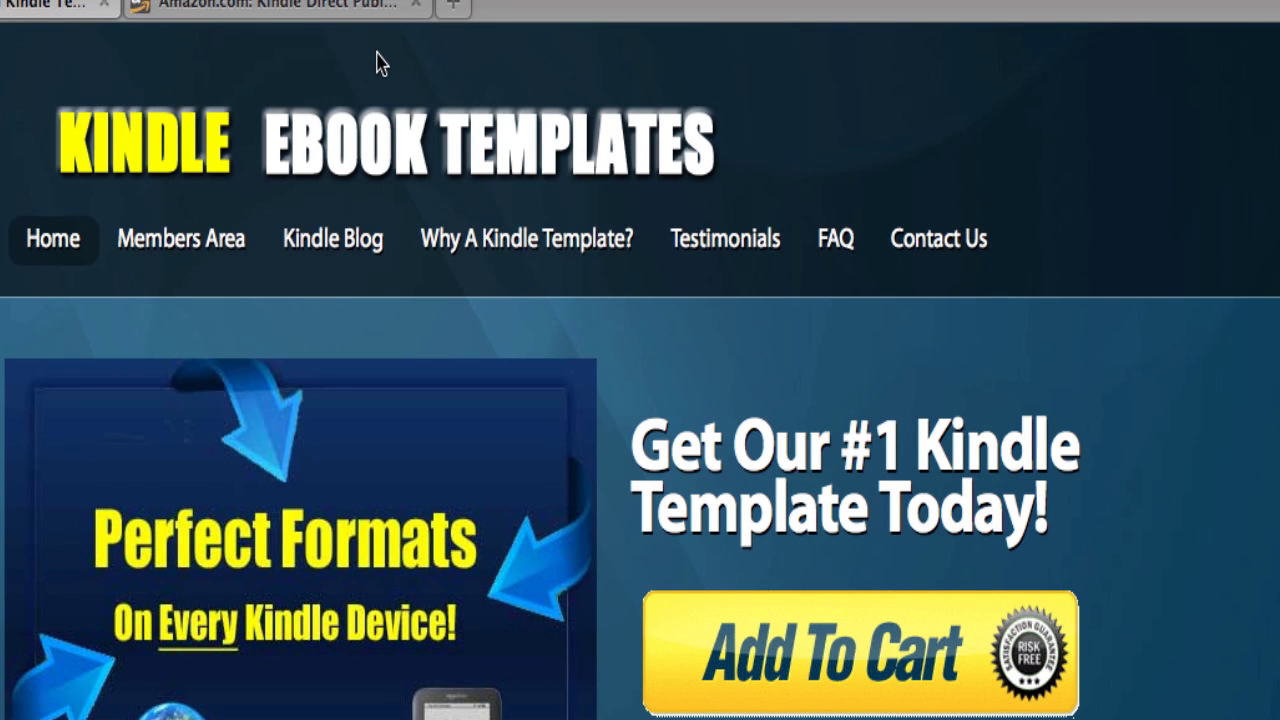
{"action": "left_click", "coordinate": [330, 8]}
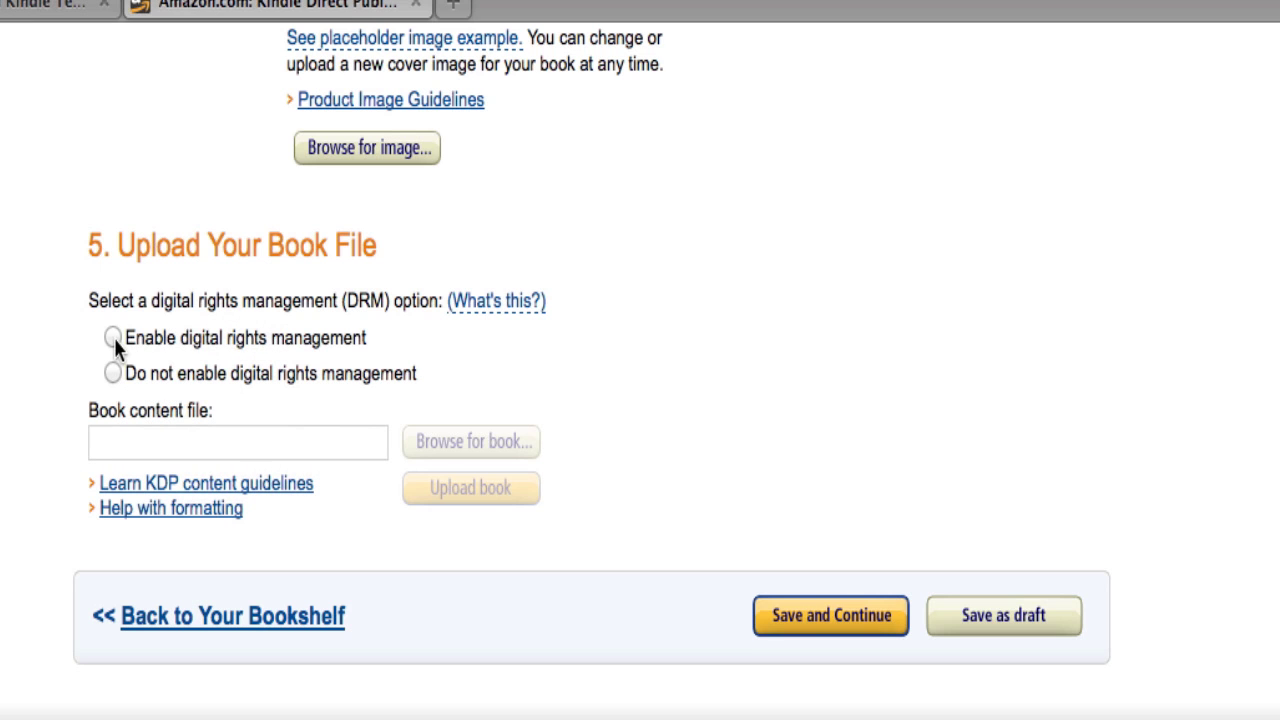
{"action": "left_click", "coordinate": [113, 338]}
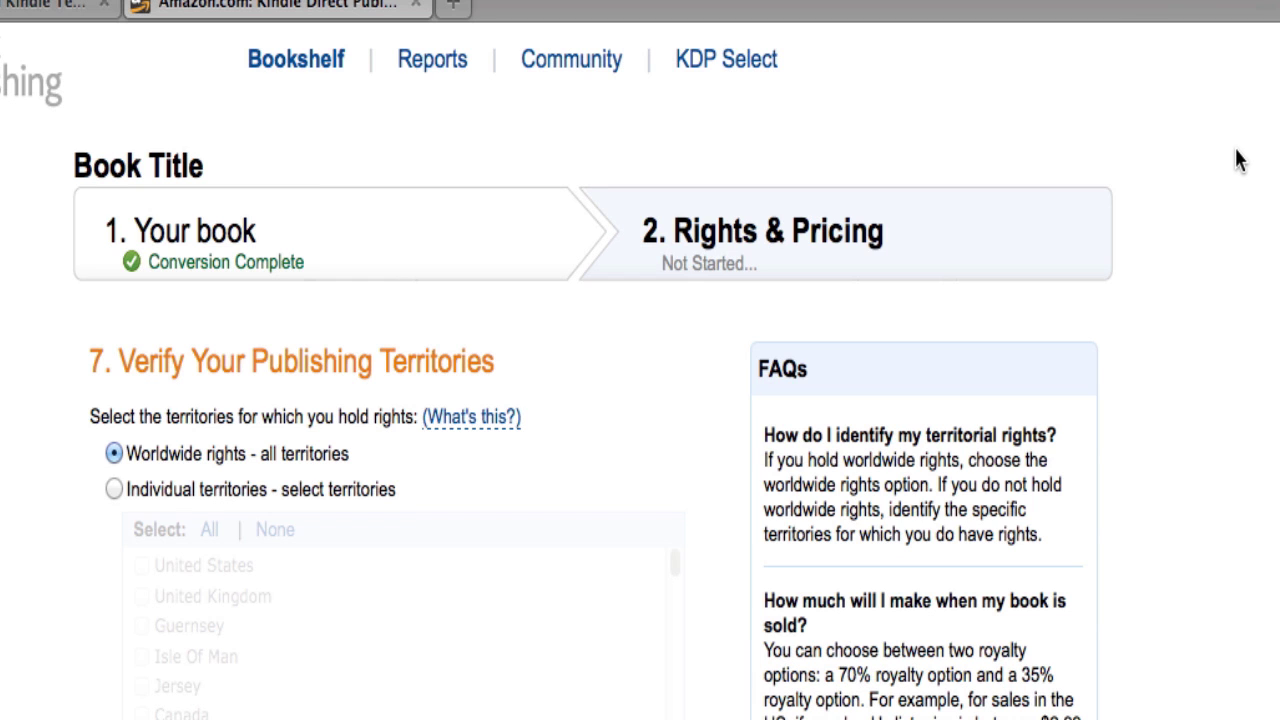
Try individual publishing territories with United States and United Kingdom, clear both, and restore worldwide rights for all territories
{"action": "scroll", "coordinate": [1238, 160], "scroll_direction": "down", "scroll_amount": 1}
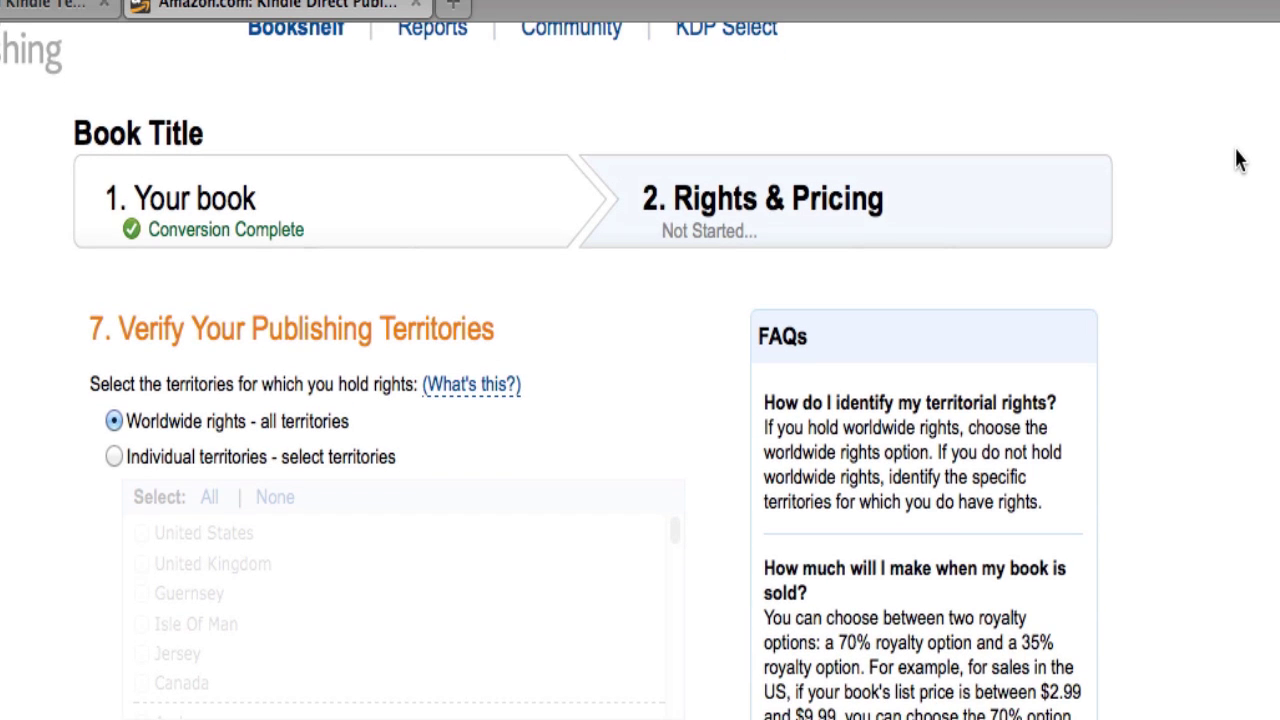
{"action": "scroll", "coordinate": [1238, 160], "scroll_direction": "down", "scroll_amount": 1}
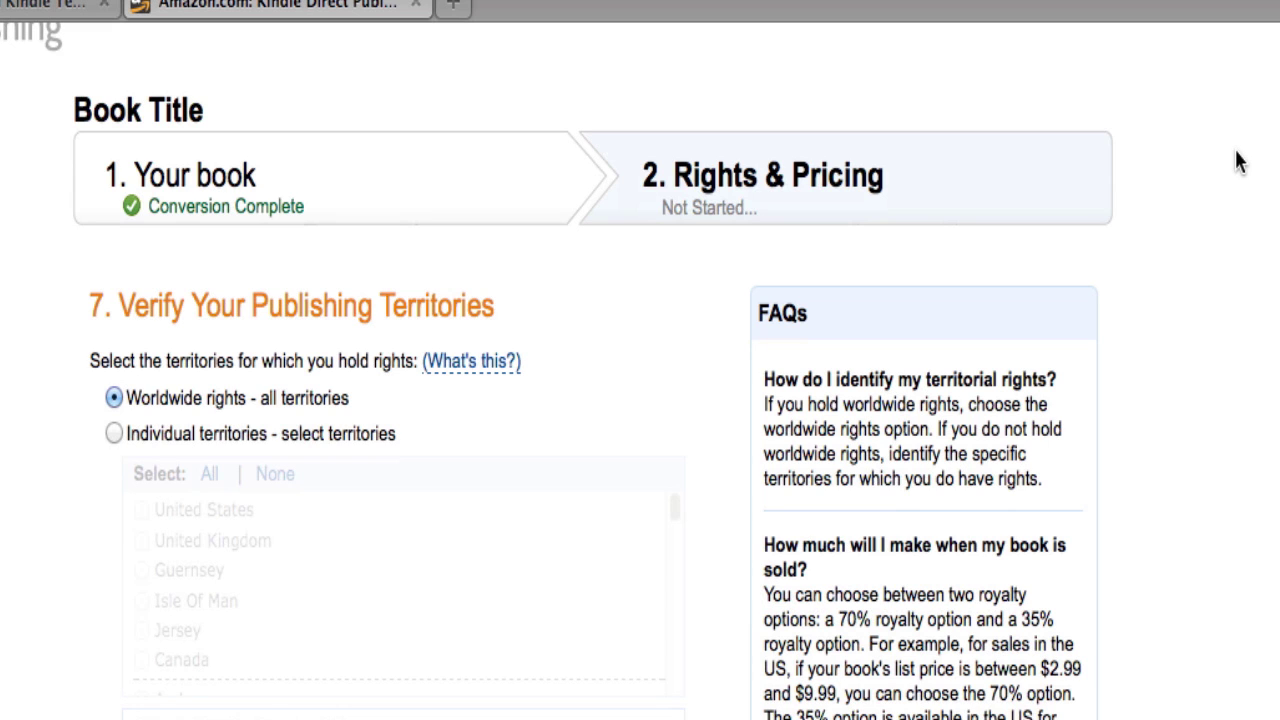
{"action": "scroll", "coordinate": [1205, 171], "scroll_direction": "down", "scroll_amount": 1}
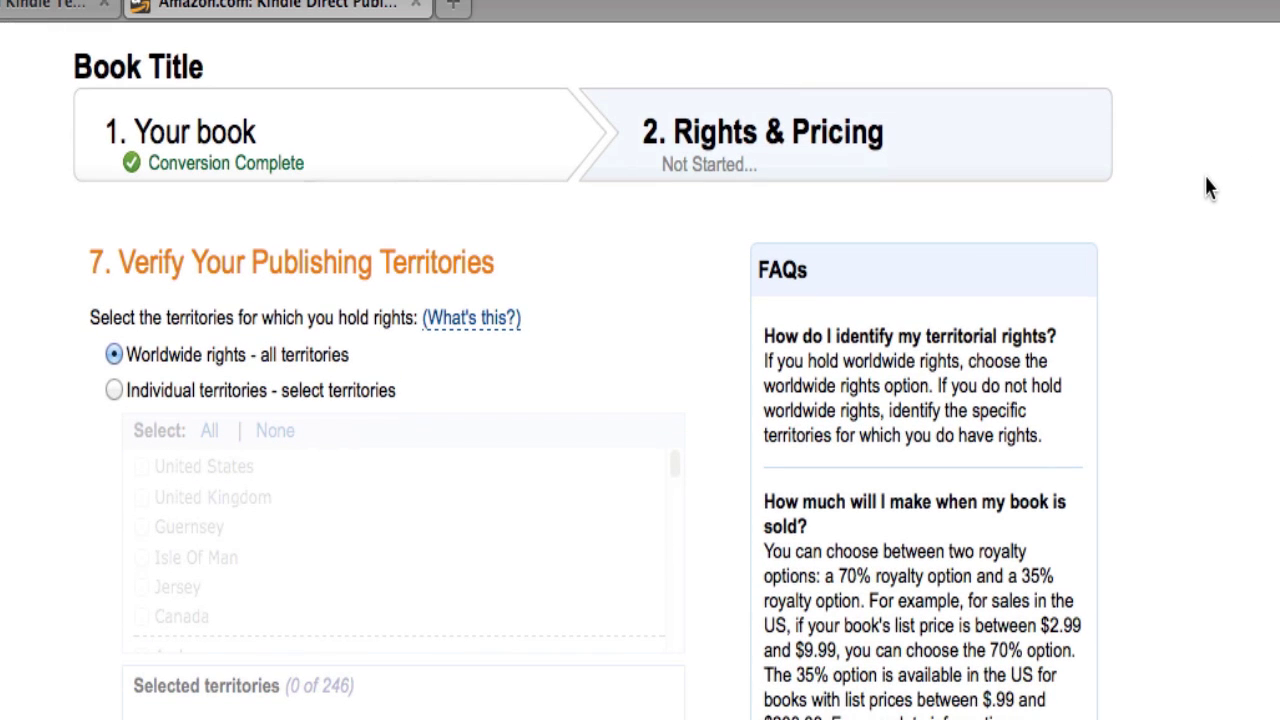
{"action": "scroll", "coordinate": [1206, 180], "scroll_direction": "down", "scroll_amount": 1}
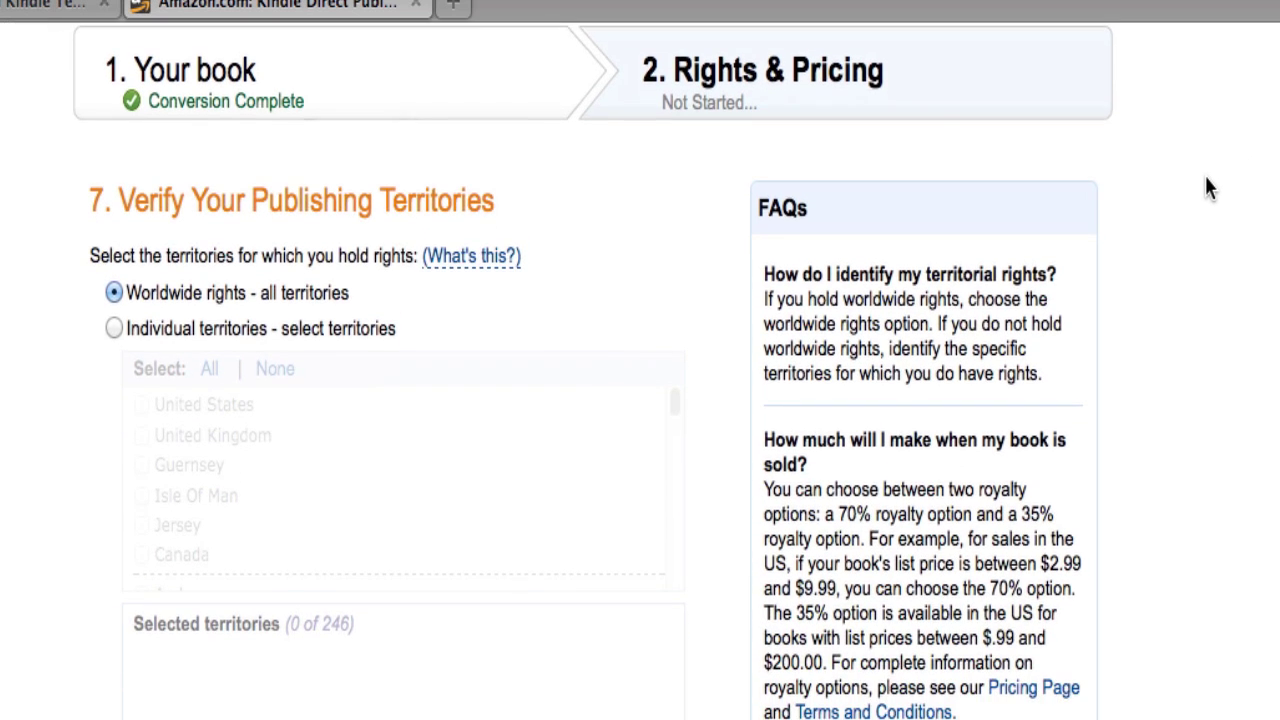
{"action": "scroll", "coordinate": [337, 206], "scroll_direction": "down", "scroll_amount": 2}
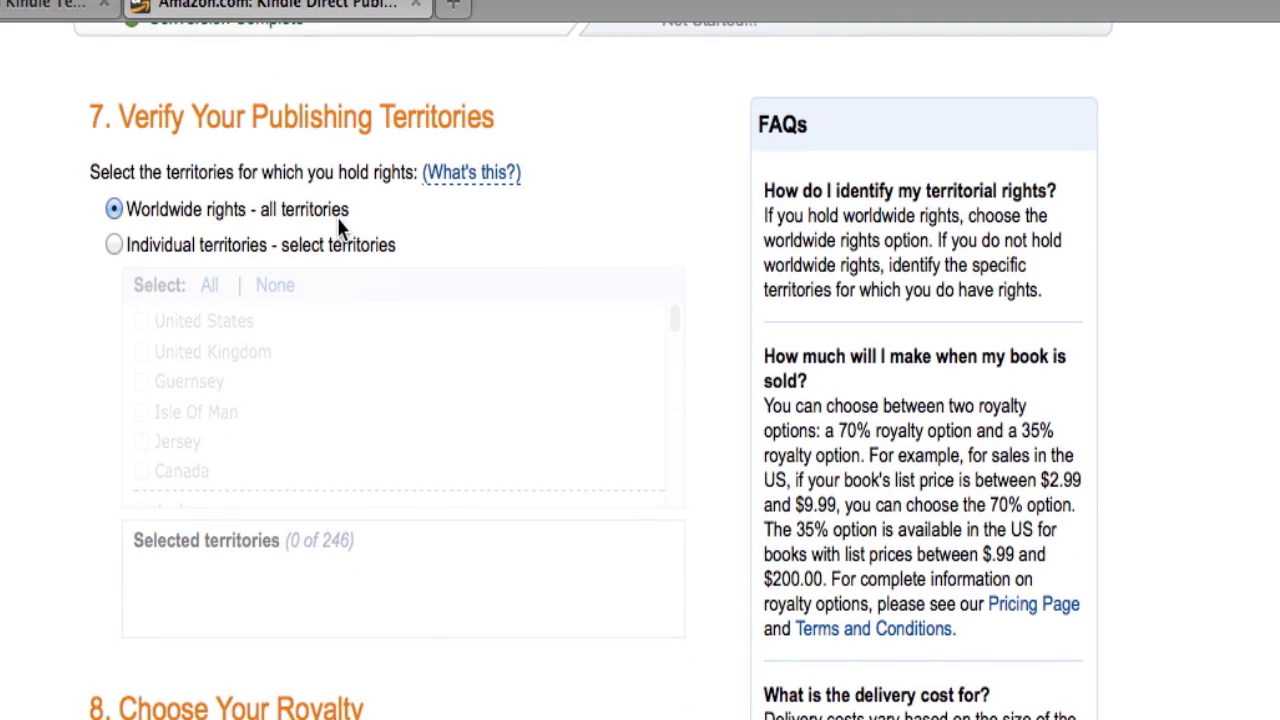
{"action": "left_click", "coordinate": [111, 243]}
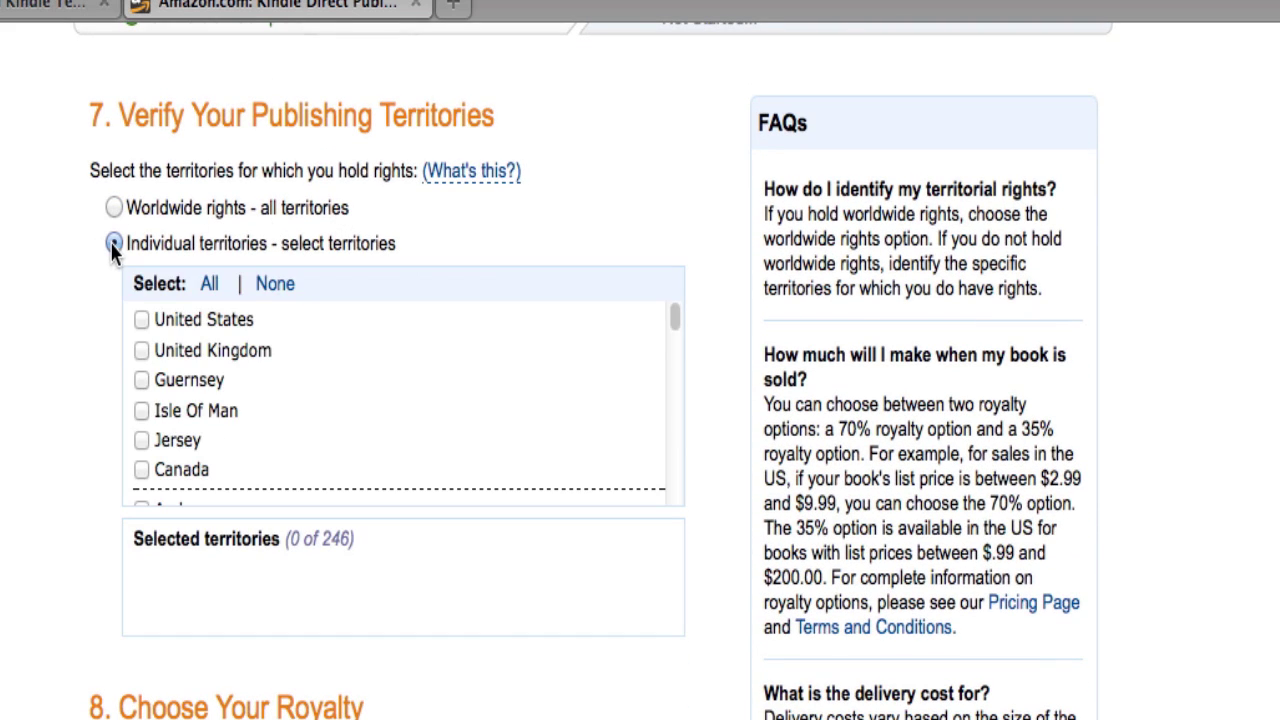
{"action": "left_click", "coordinate": [140, 322]}
{"action": "left_click", "coordinate": [140, 351]}
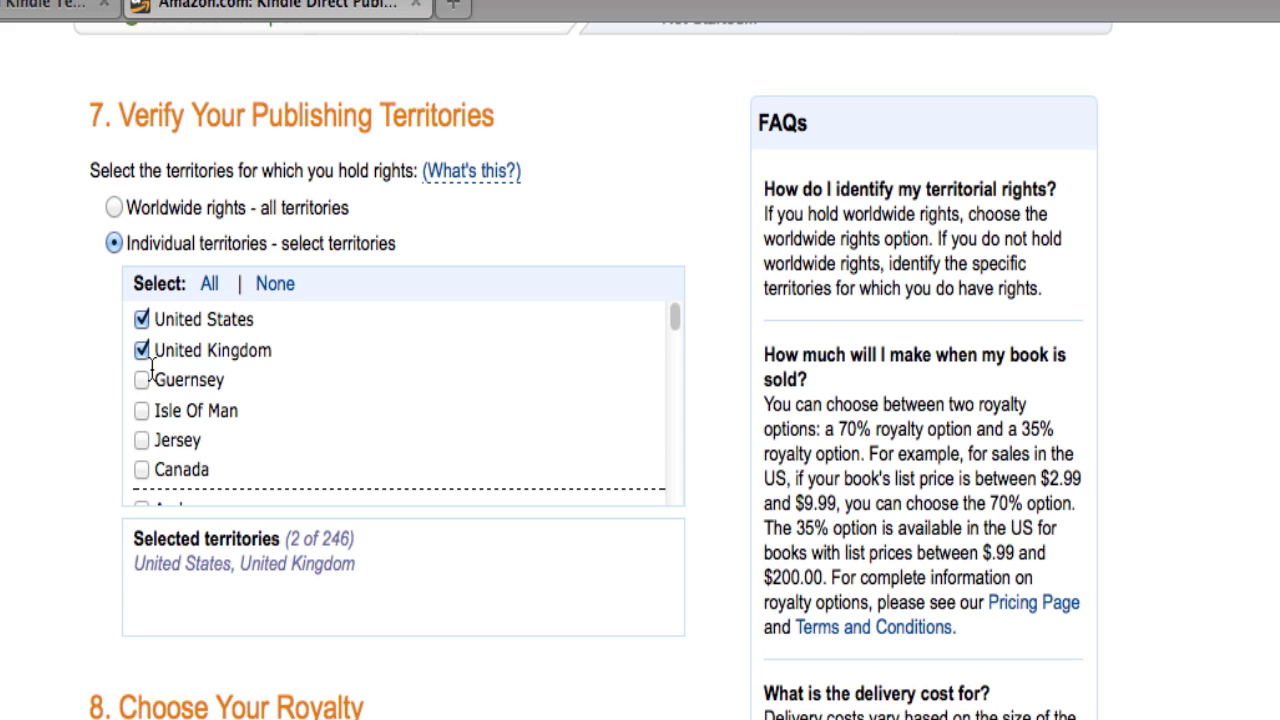
{"action": "left_click", "coordinate": [141, 350]}
{"action": "left_click", "coordinate": [141, 320]}
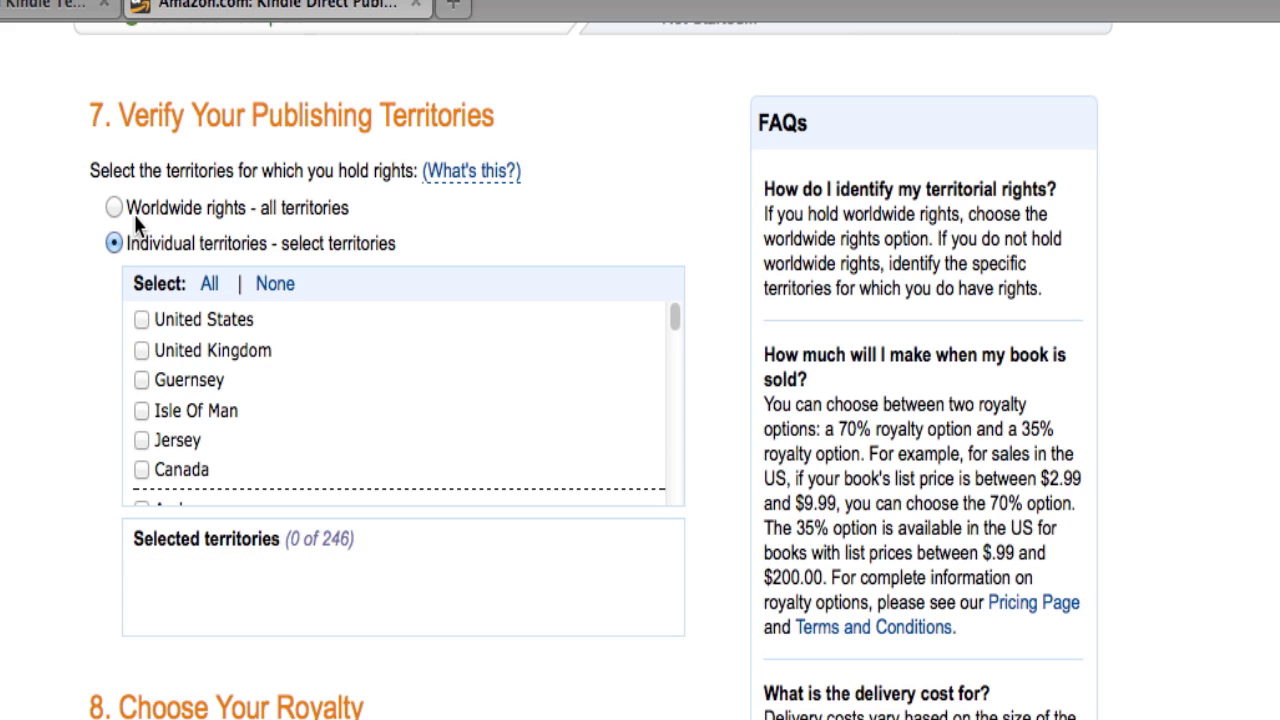
{"action": "left_click", "coordinate": [113, 207]}
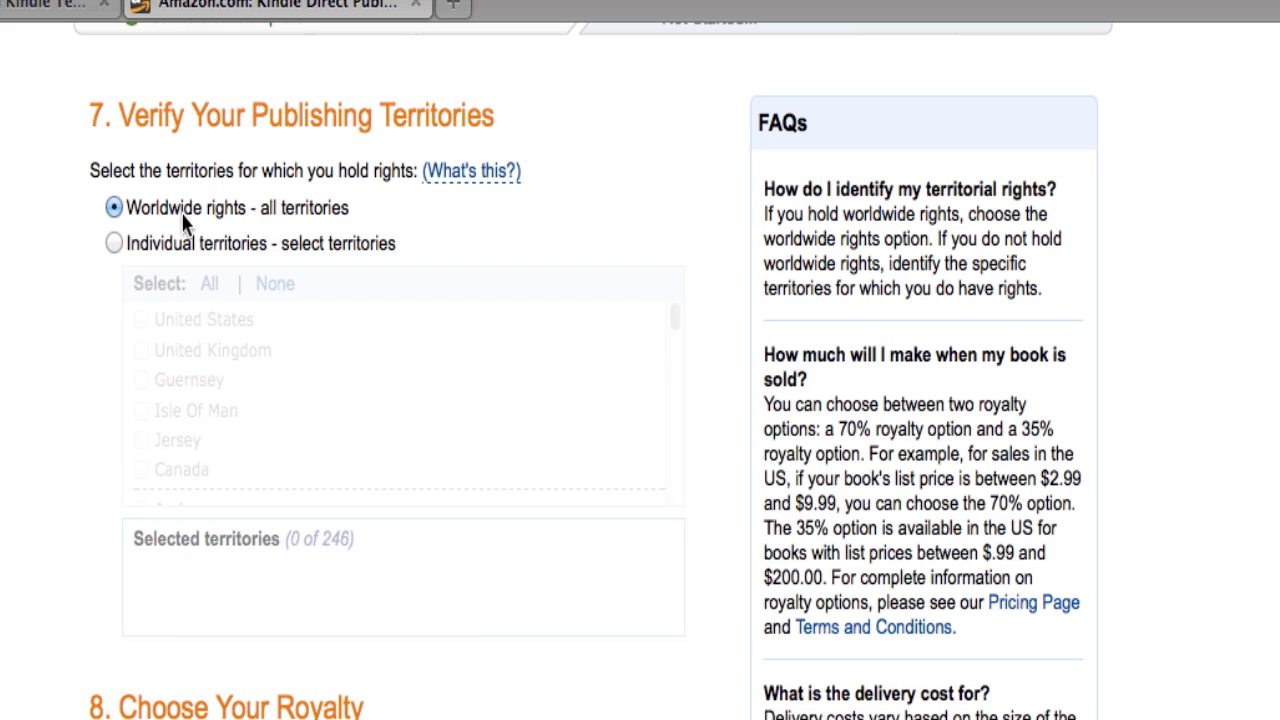
Read the list price and 70% royalty terms on the Pricing Page linked from the royalty help, and return to the royalty section
{"action": "scroll", "coordinate": [107, 296], "scroll_direction": "down", "scroll_amount": 2}
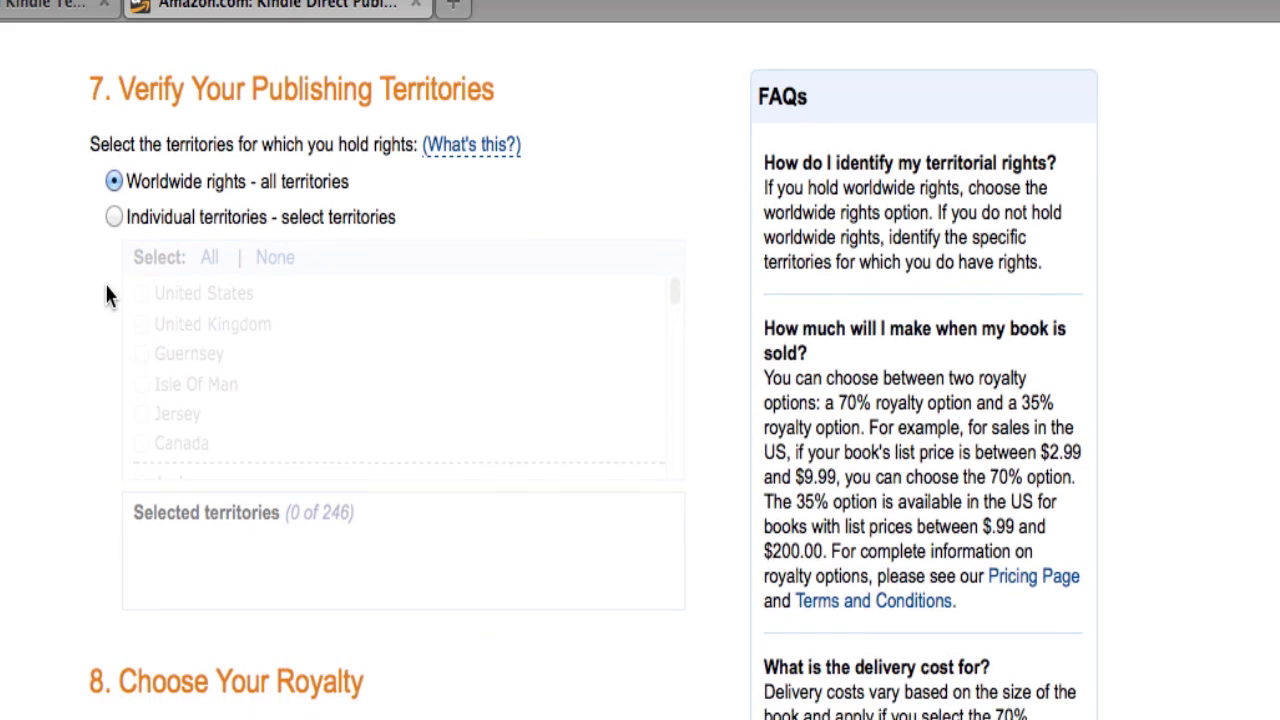
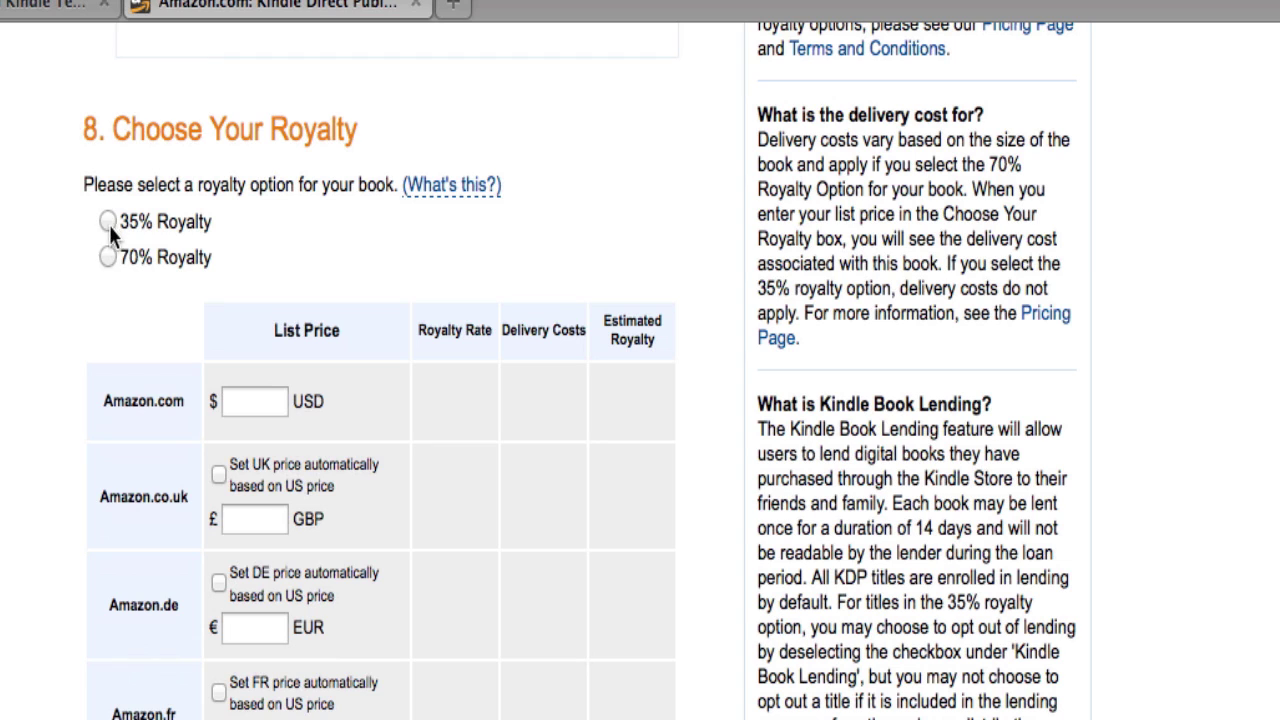
{"action": "left_click", "coordinate": [446, 186]}
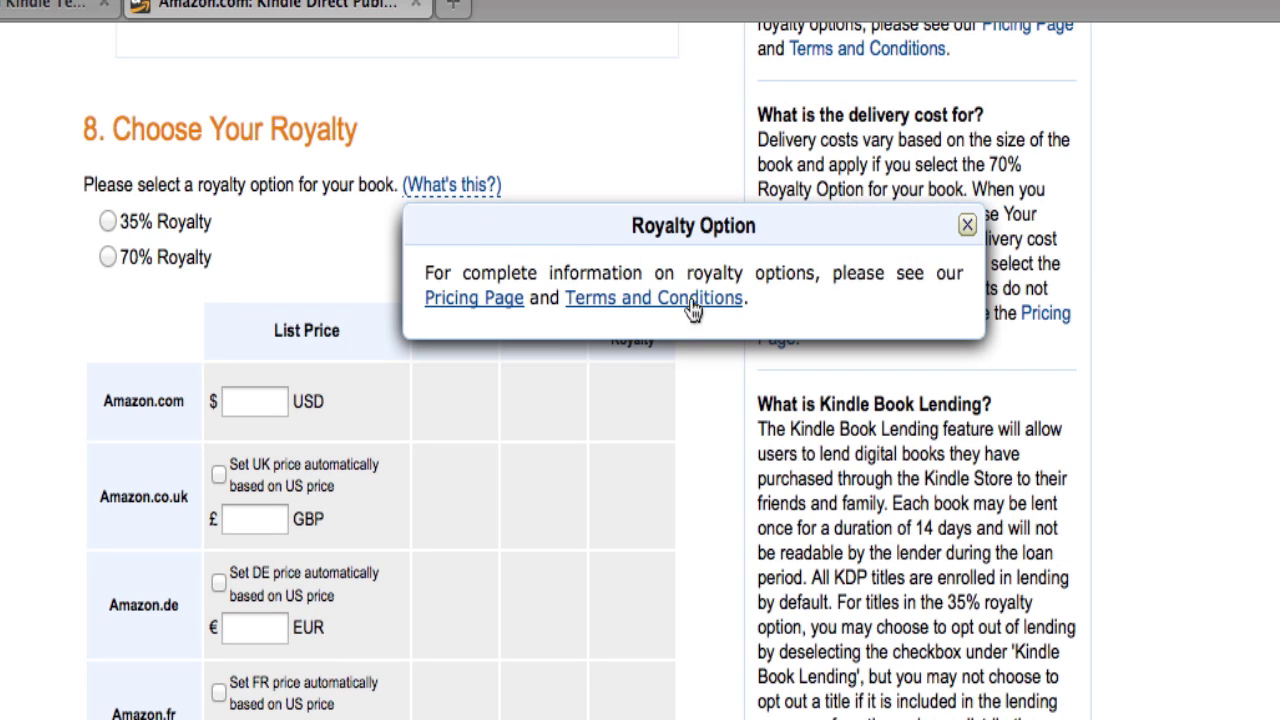
{"action": "scroll", "coordinate": [486, 309], "scroll_direction": "left", "scroll_amount": 1}
{"action": "right_click", "coordinate": [480, 302]}
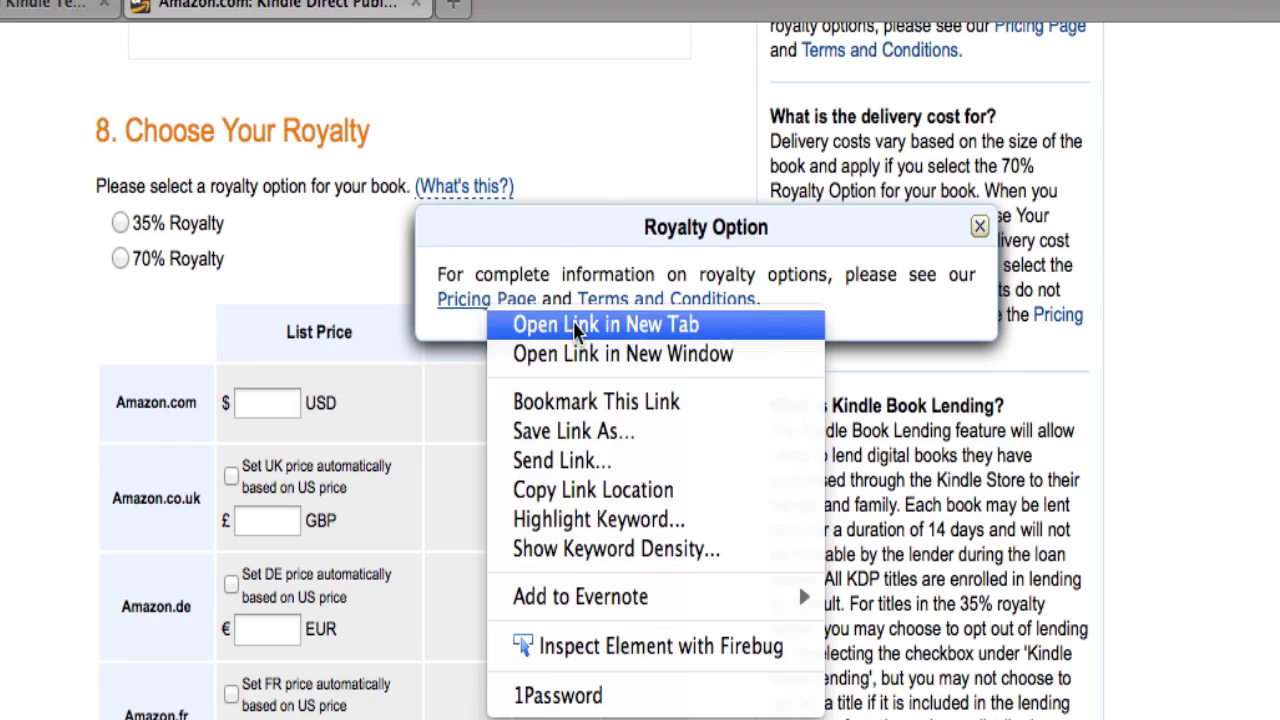
{"action": "left_click", "coordinate": [572, 324]}
{"action": "scroll", "coordinate": [742, 258], "scroll_direction": "up", "scroll_amount": 3}
{"action": "scroll", "coordinate": [741, 260], "scroll_direction": "up", "scroll_amount": 15}
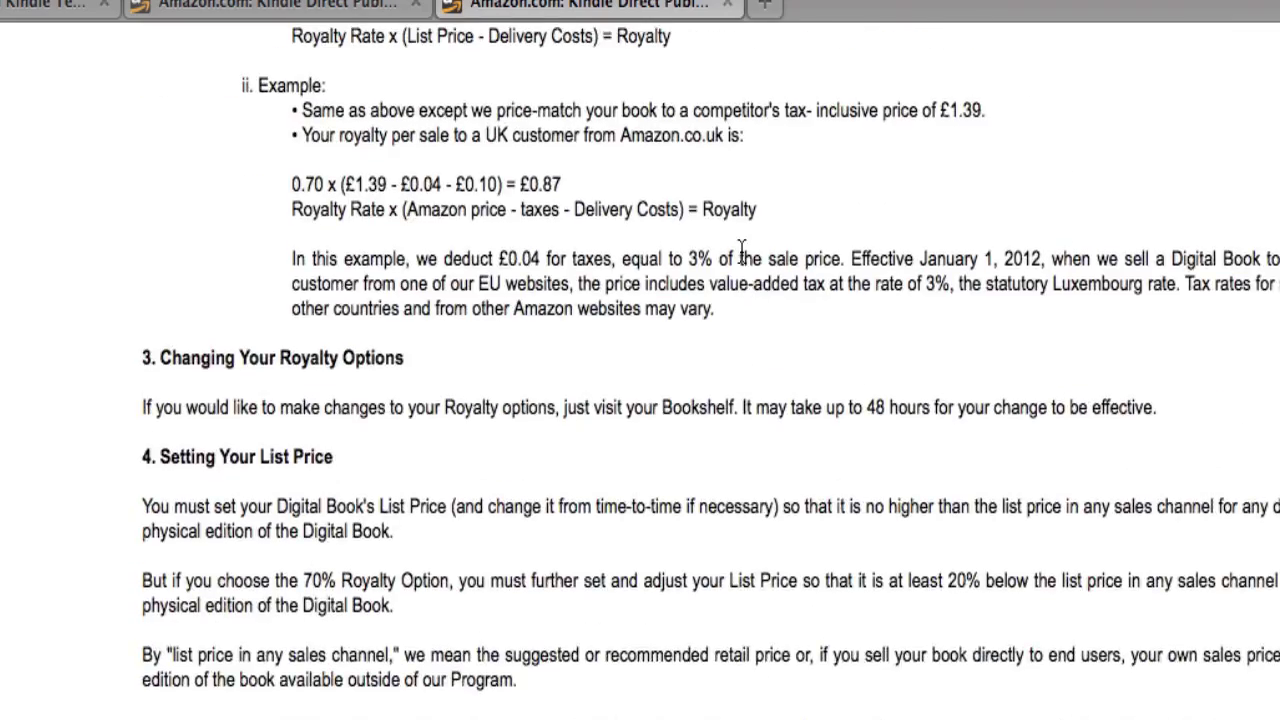
{"action": "scroll", "coordinate": [741, 260], "scroll_direction": "down", "scroll_amount": 15}
{"action": "scroll", "coordinate": [741, 255], "scroll_direction": "down", "scroll_amount": 6}
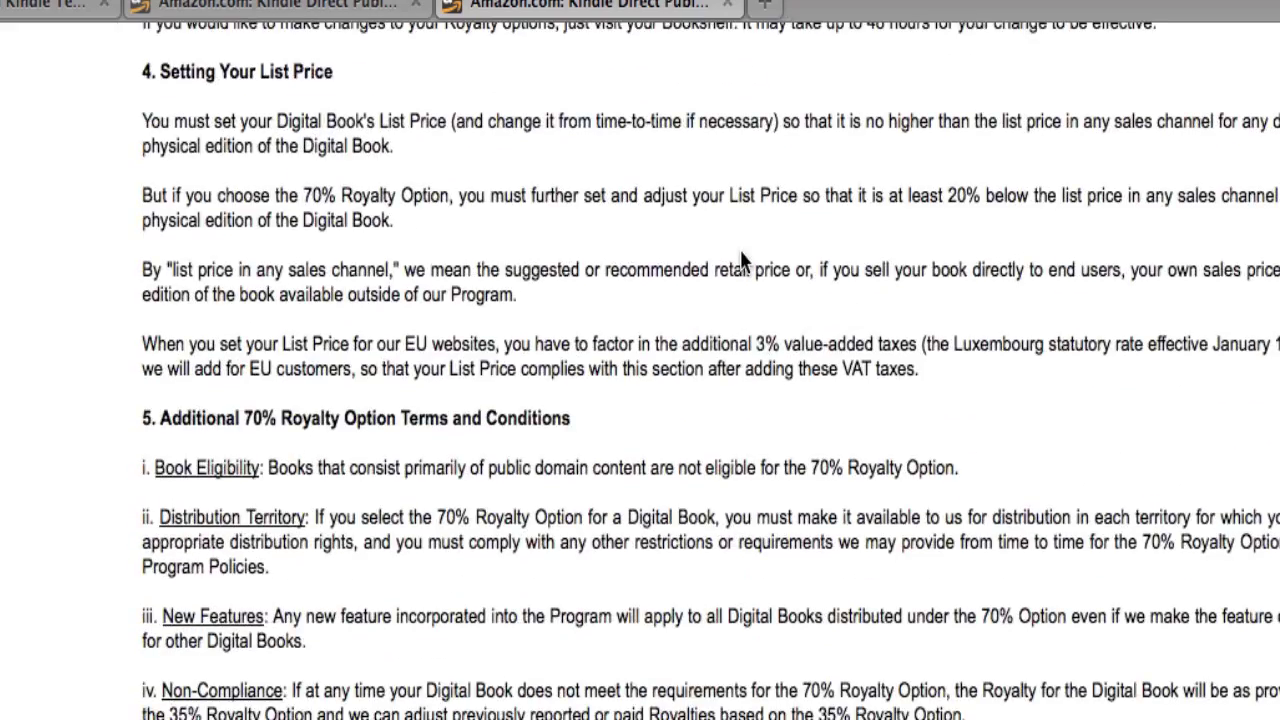
{"action": "scroll", "coordinate": [741, 260], "scroll_direction": "down", "scroll_amount": 1}
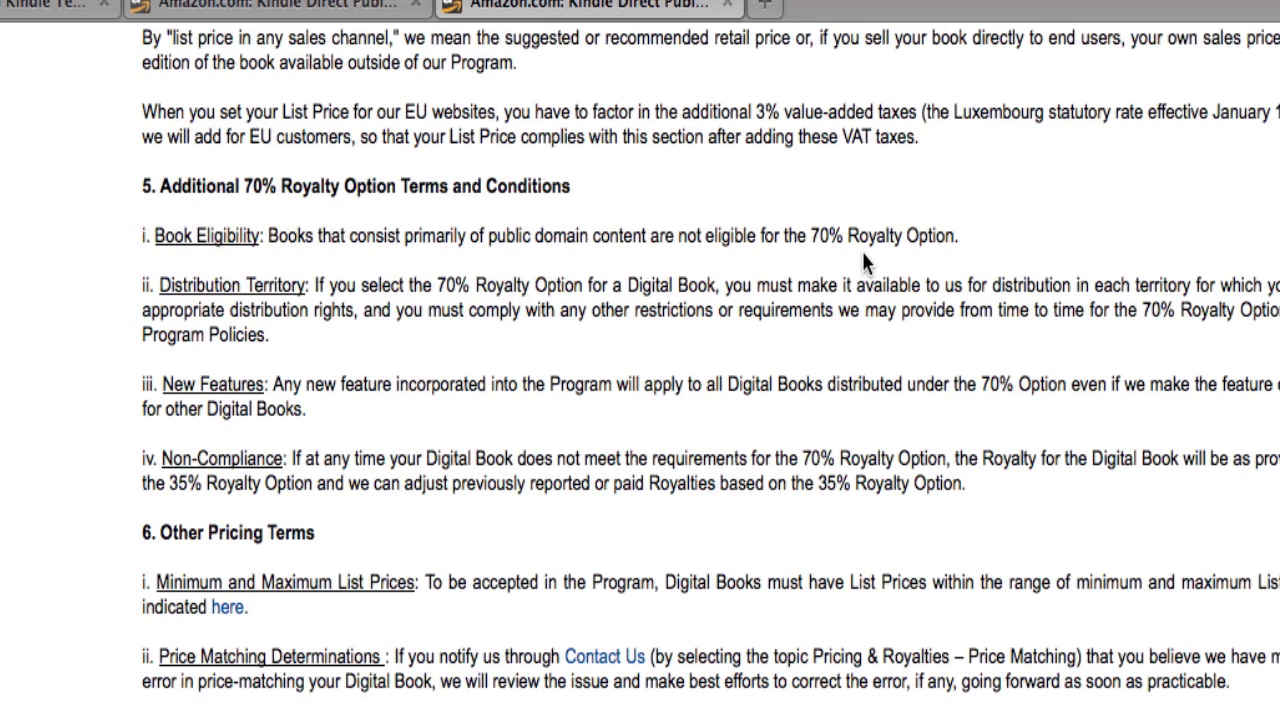
{"action": "left_click", "coordinate": [360, 10]}
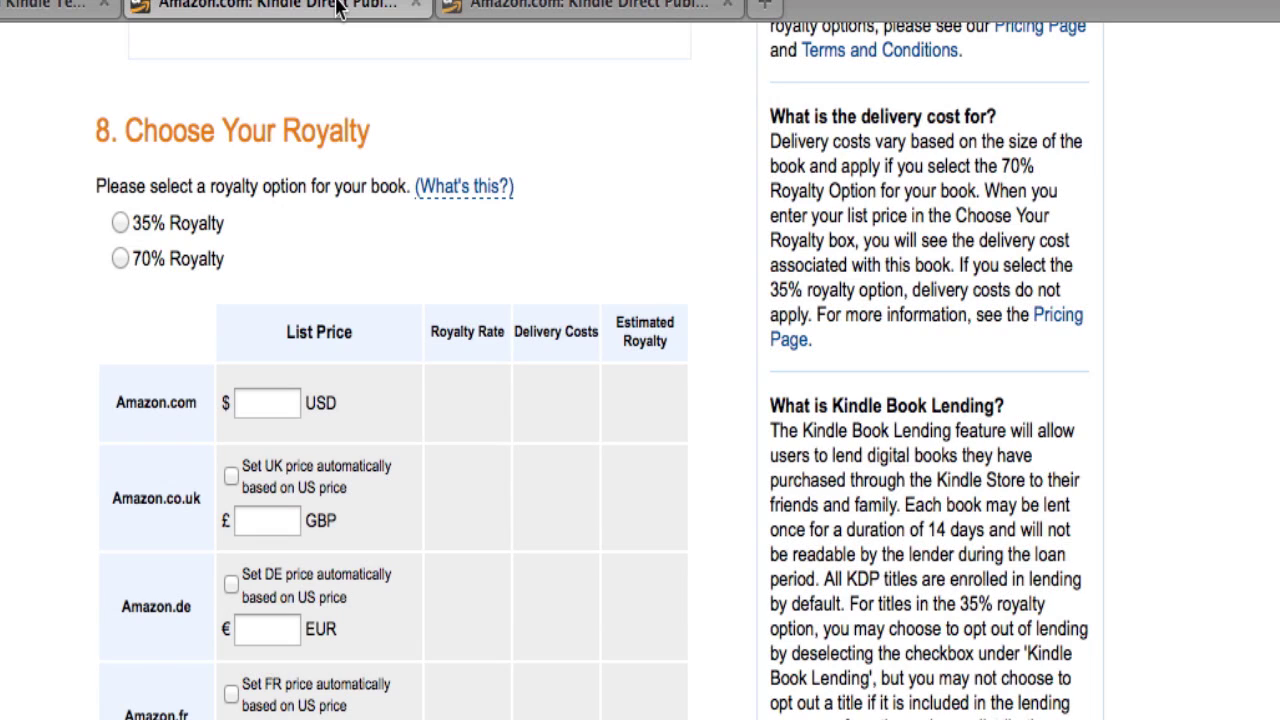
Switch between the 35% and 70% royalty options to compare the list price limits that apply to each
{"action": "left_click", "coordinate": [120, 223]}
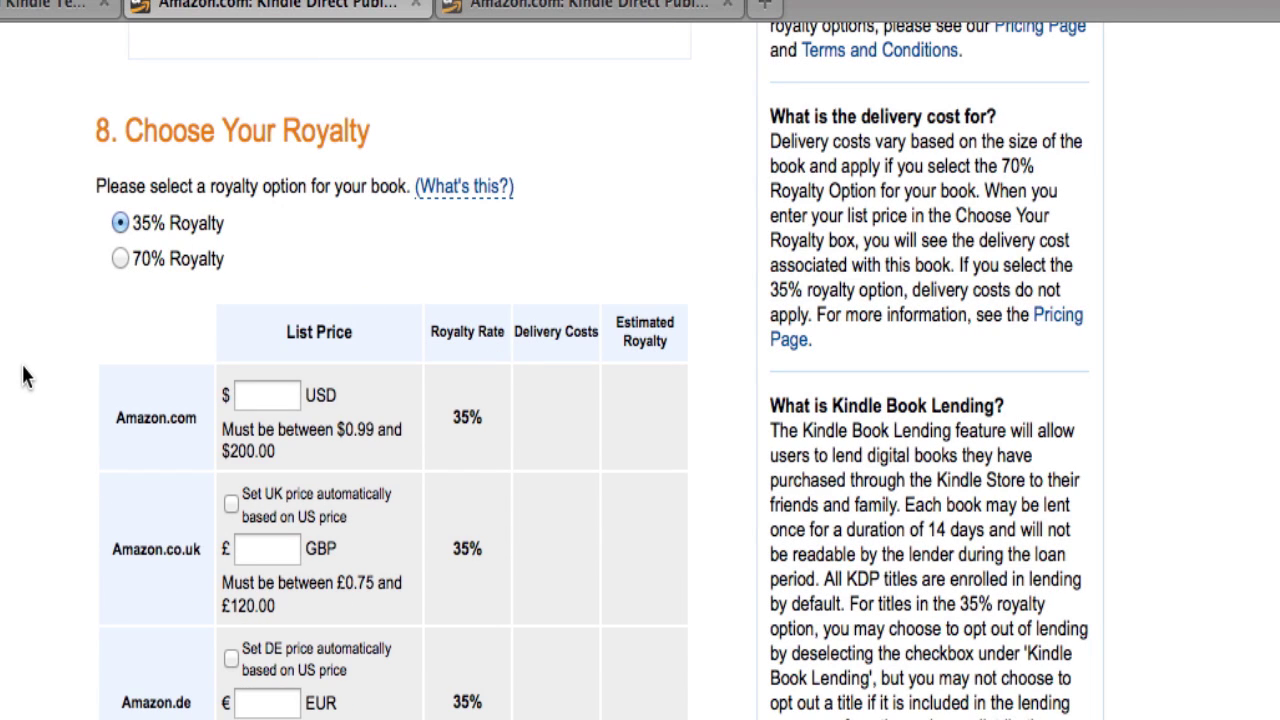
{"action": "left_click", "coordinate": [118, 262]}
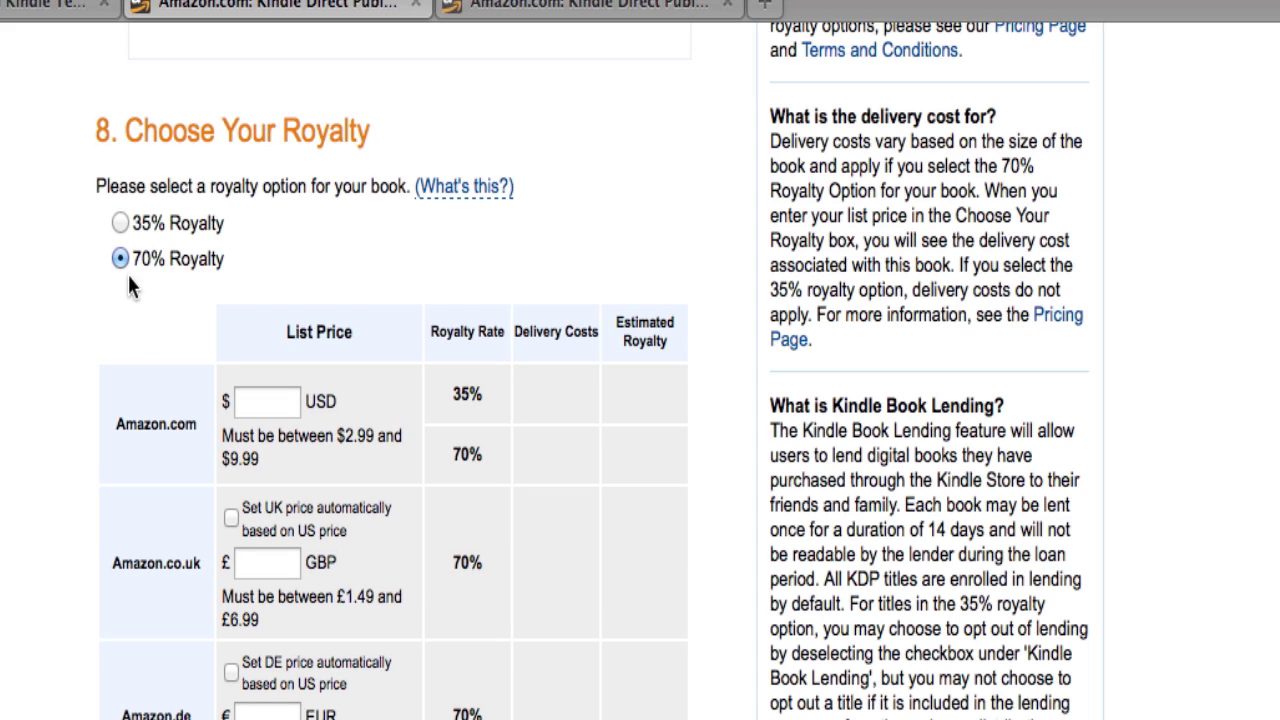
{"action": "scroll", "coordinate": [287, 302], "scroll_direction": "down", "scroll_amount": 3}
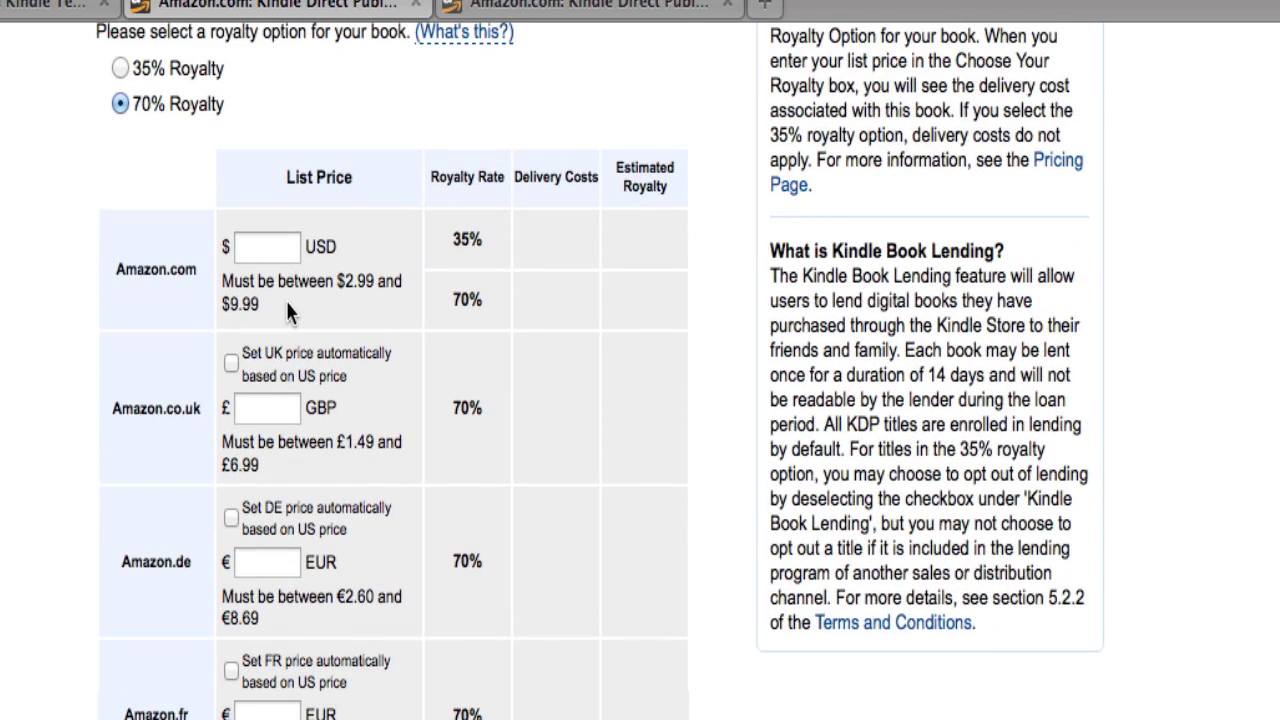
{"action": "left_click", "coordinate": [265, 247]}
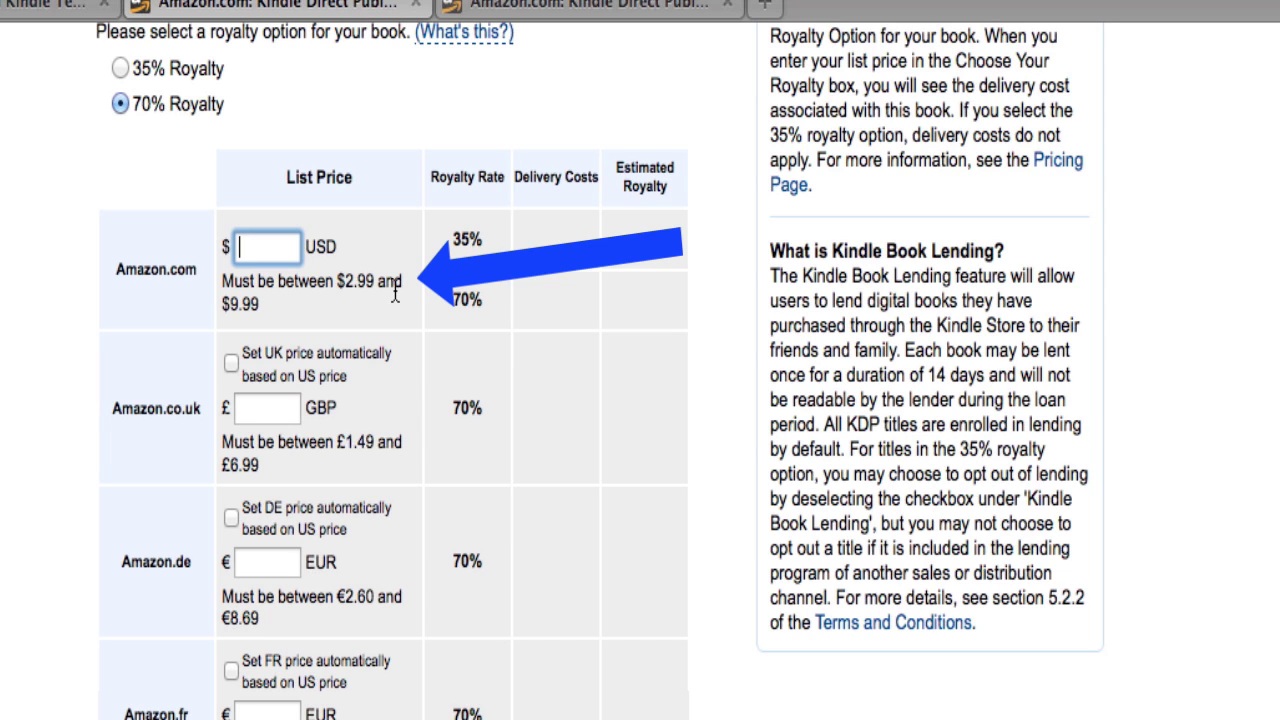
{"action": "scroll", "coordinate": [396, 298], "scroll_direction": "up", "scroll_amount": 2}
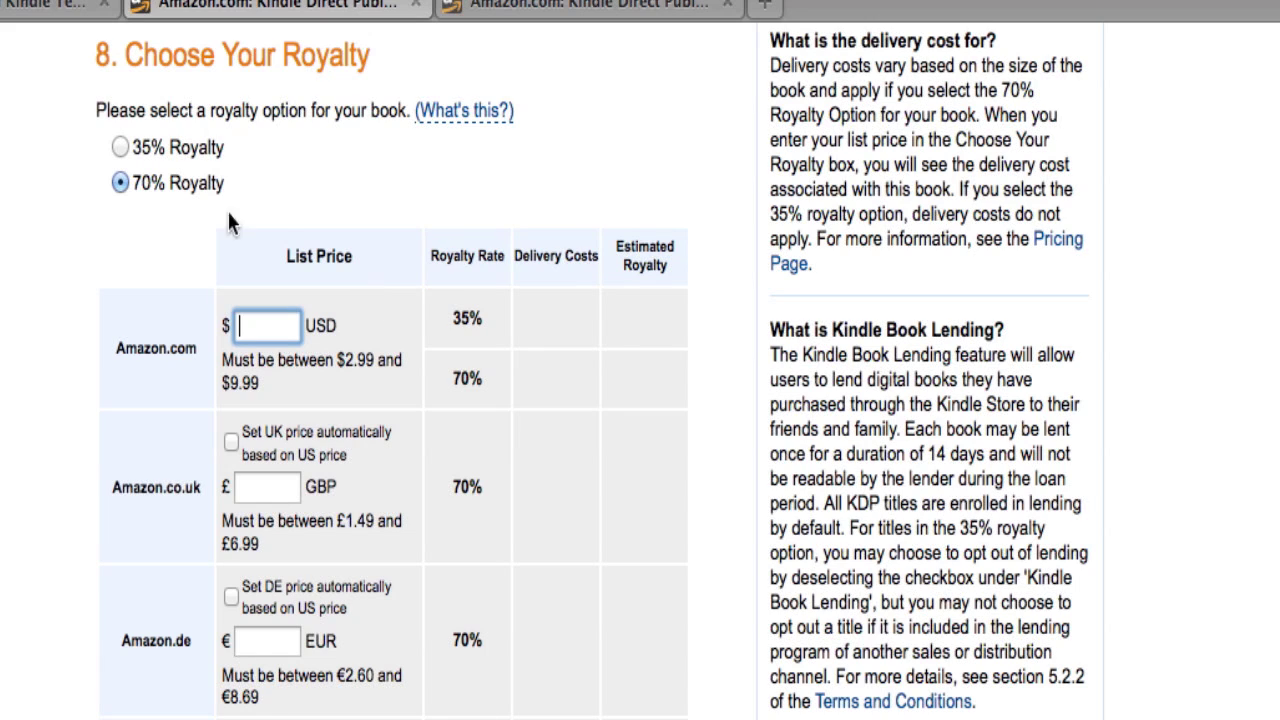
{"action": "left_click", "coordinate": [121, 148]}
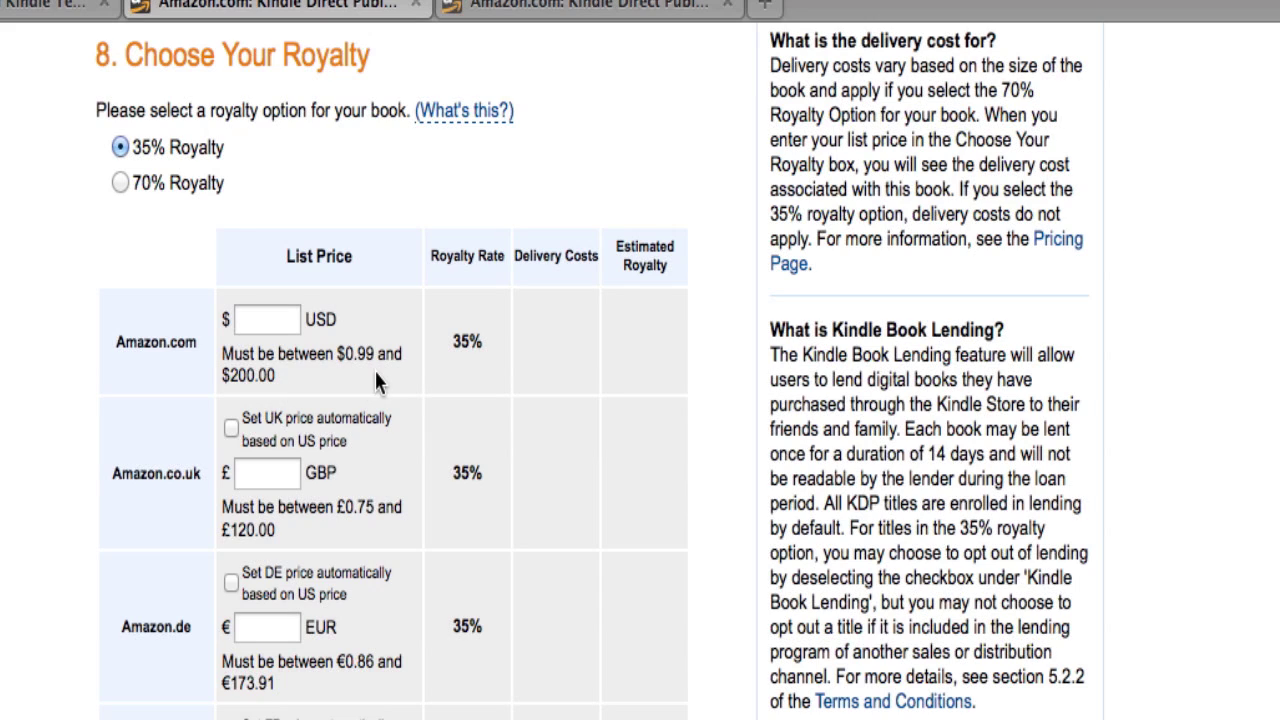
Choose the 70% royalty option and set the Amazon.com list price to 2.99 USD
{"action": "left_click", "coordinate": [120, 184]}
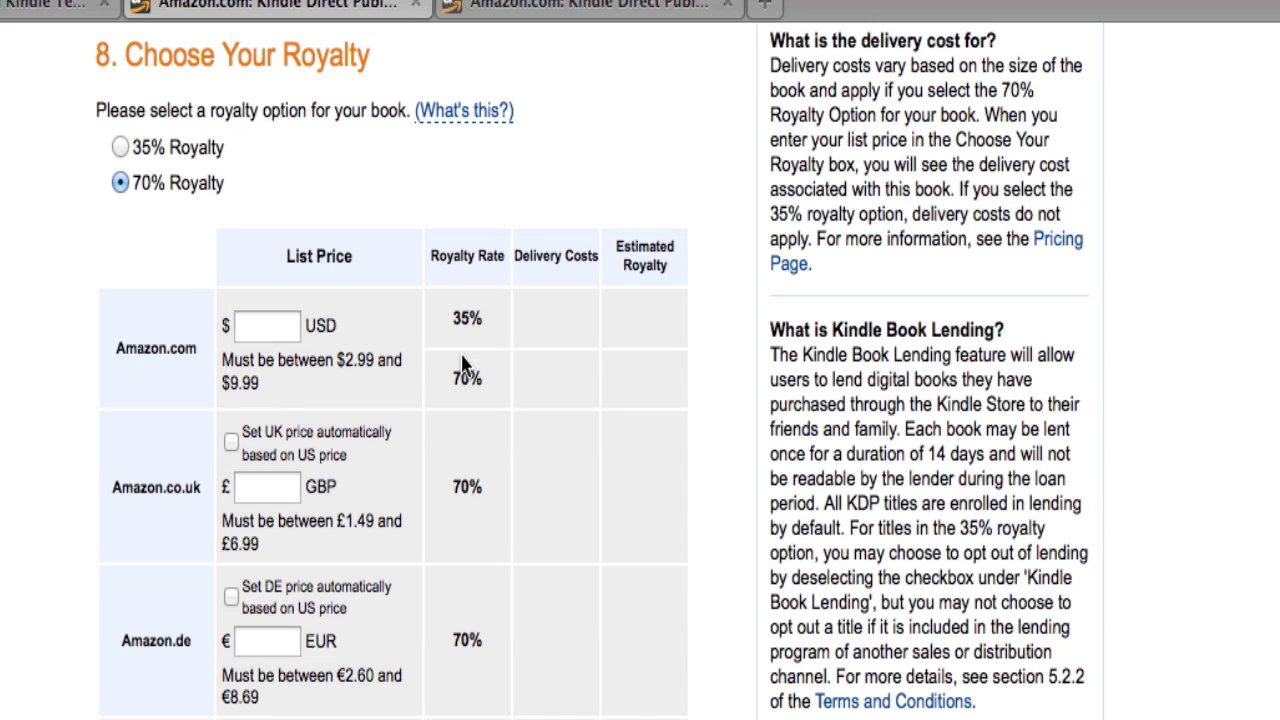
{"action": "left_click", "coordinate": [256, 325]}
{"action": "type", "text": "2.99"}
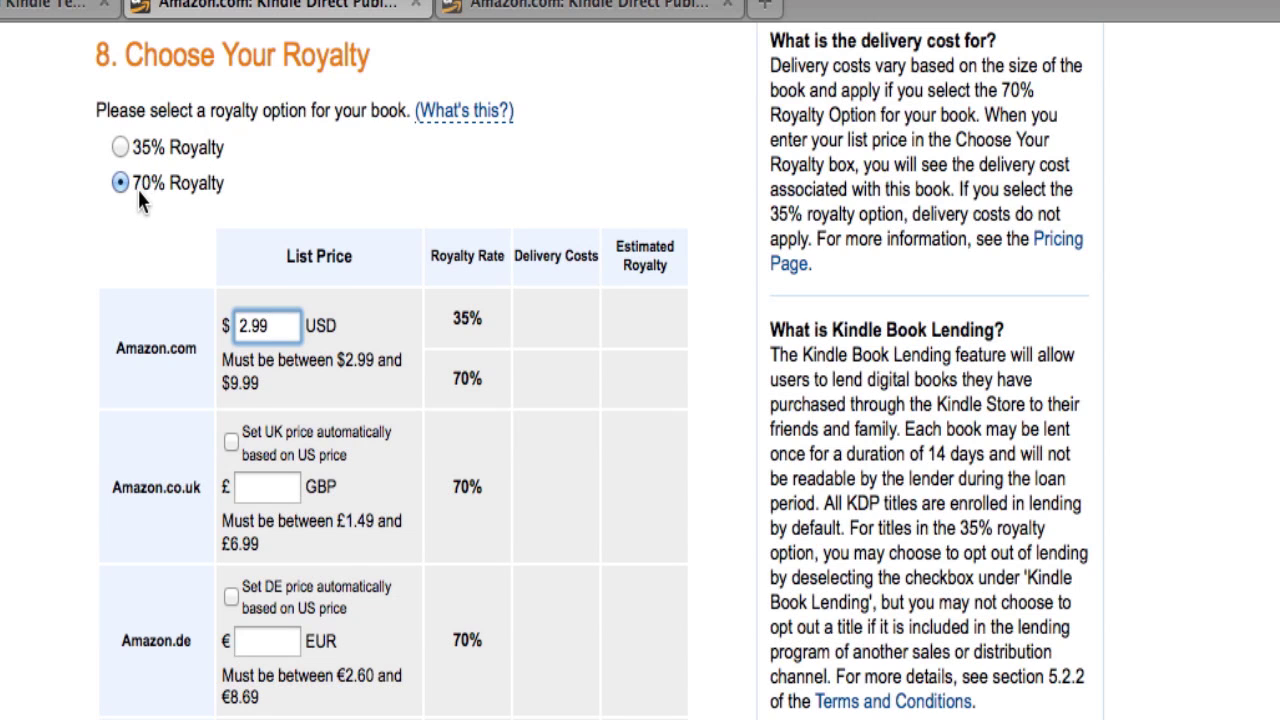
{"action": "scroll", "coordinate": [137, 187], "scroll_direction": "down", "scroll_amount": 2}
{"action": "left_click", "coordinate": [40, 275]}
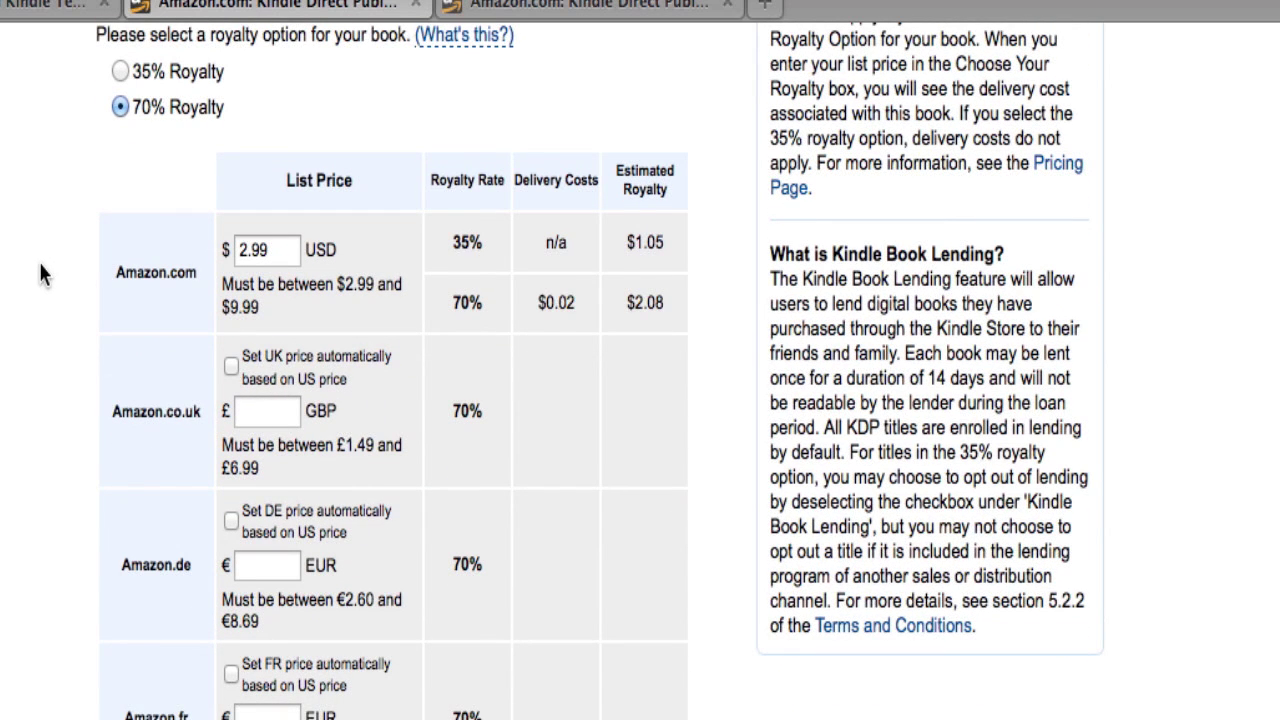
Have the UK, DE, FR, ES and IT list prices set automatically based on the US price
{"action": "scroll", "coordinate": [40, 275], "scroll_direction": "down", "scroll_amount": 1}
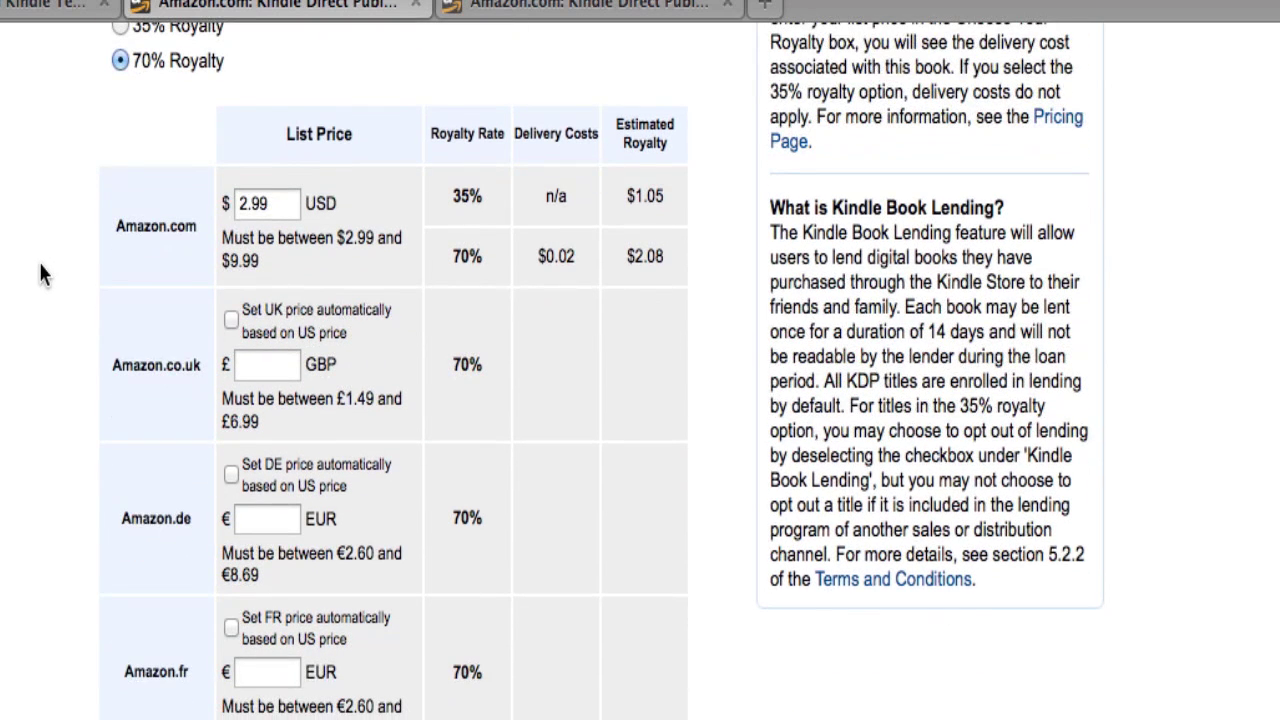
{"action": "left_click", "coordinate": [231, 322]}
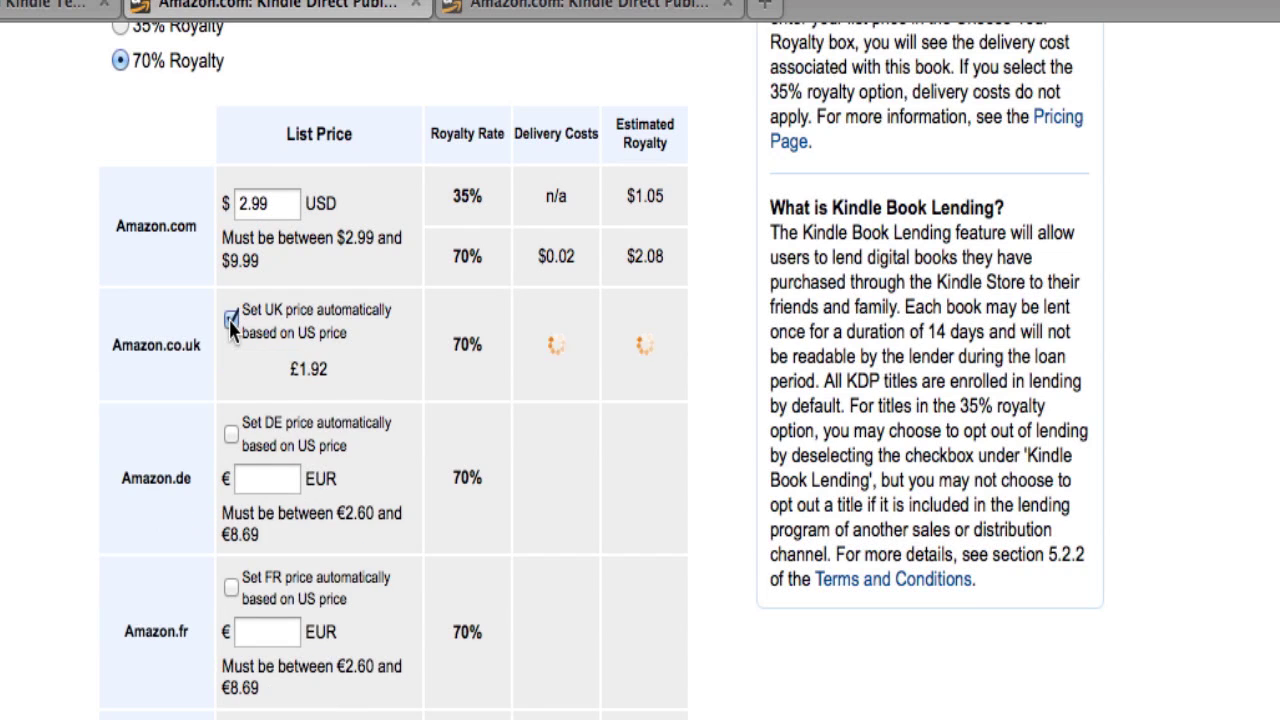
{"action": "left_click", "coordinate": [231, 435]}
{"action": "left_click", "coordinate": [231, 553]}
{"action": "scroll", "coordinate": [175, 578], "scroll_direction": "down", "scroll_amount": 1}
{"action": "scroll", "coordinate": [175, 578], "scroll_direction": "down", "scroll_amount": 3}
{"action": "left_click", "coordinate": [231, 521]}
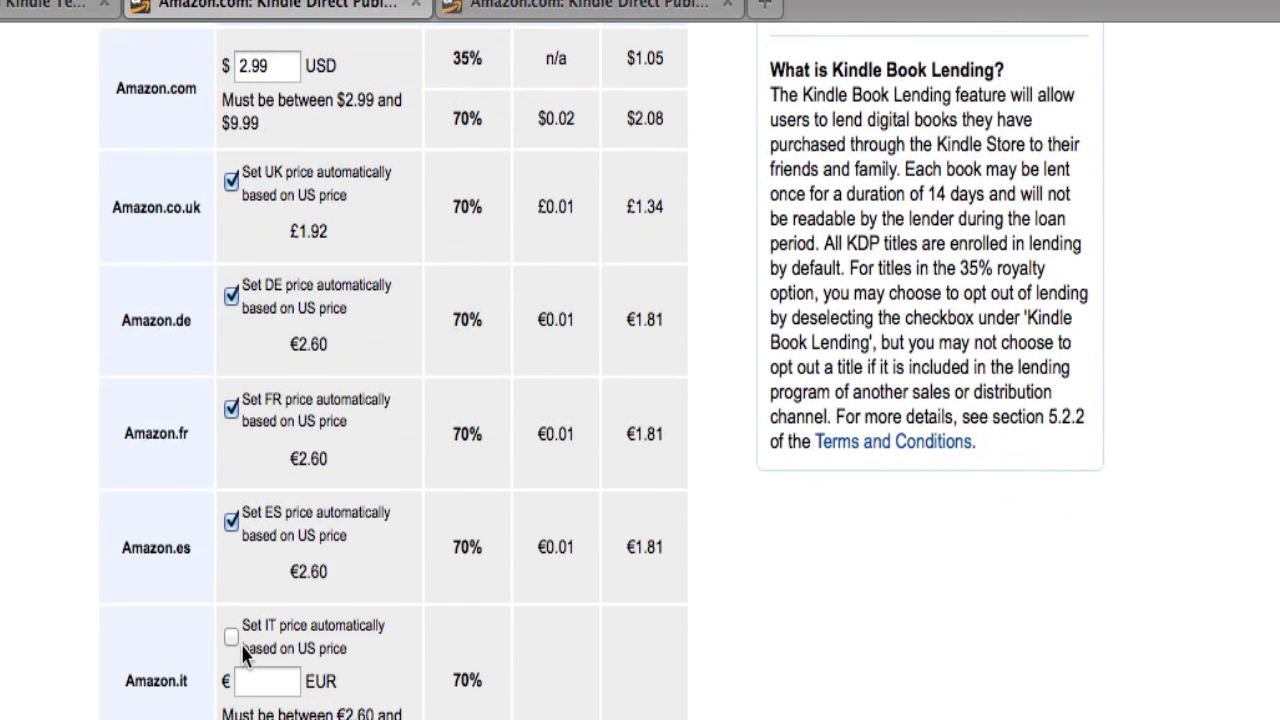
{"action": "left_click", "coordinate": [231, 637]}
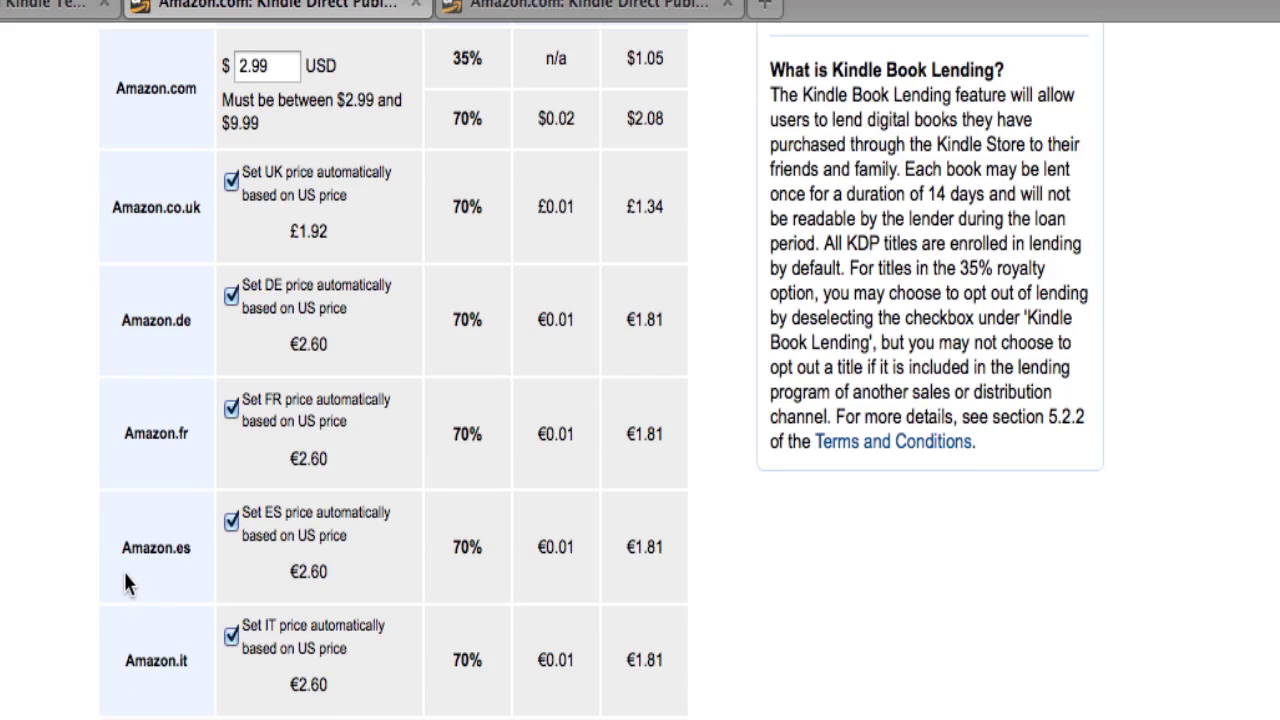
Review the royalty rates, delivery costs and estimated royalties for each marketplace, along with the important information about pricing
{"action": "scroll", "coordinate": [124, 569], "scroll_direction": "up", "scroll_amount": 6}
{"action": "scroll", "coordinate": [126, 568], "scroll_direction": "down", "scroll_amount": 2}
{"action": "scroll", "coordinate": [126, 568], "scroll_direction": "down", "scroll_amount": 2}
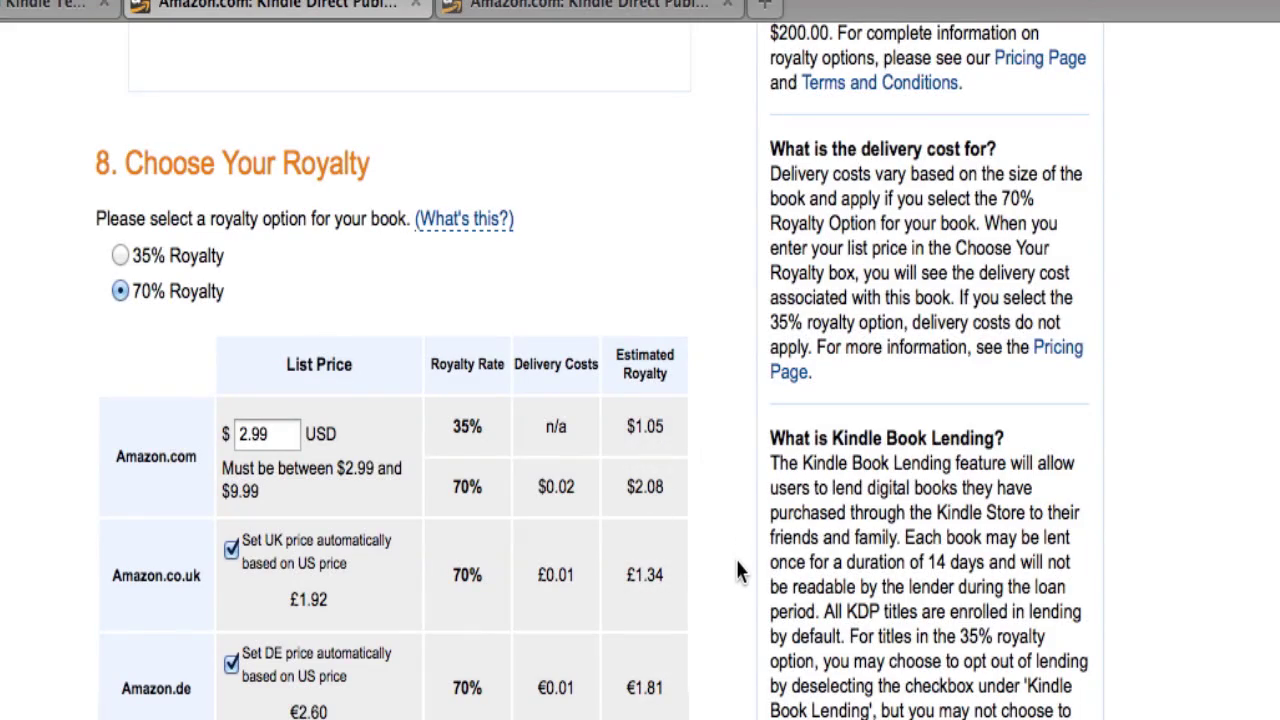
{"action": "scroll", "coordinate": [737, 562], "scroll_direction": "down", "scroll_amount": 3}
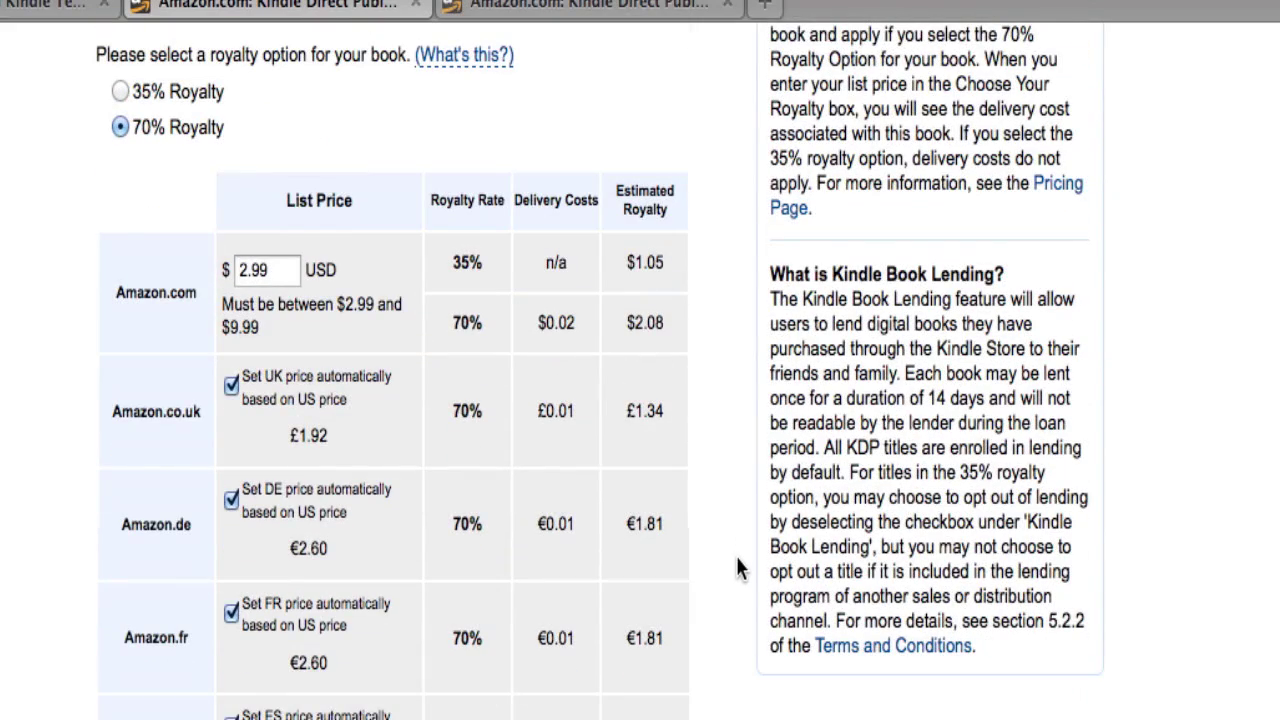
{"action": "scroll", "coordinate": [738, 568], "scroll_direction": "down", "scroll_amount": 6}
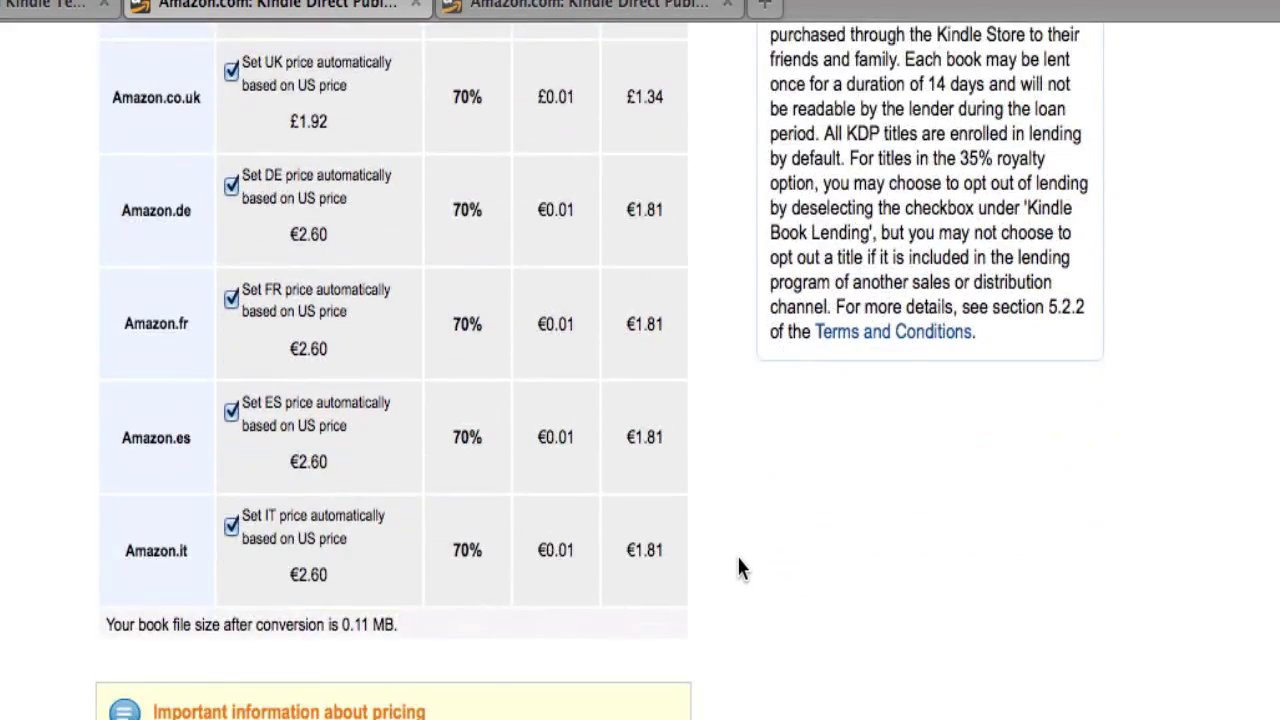
{"action": "scroll", "coordinate": [738, 568], "scroll_direction": "down", "scroll_amount": 9}
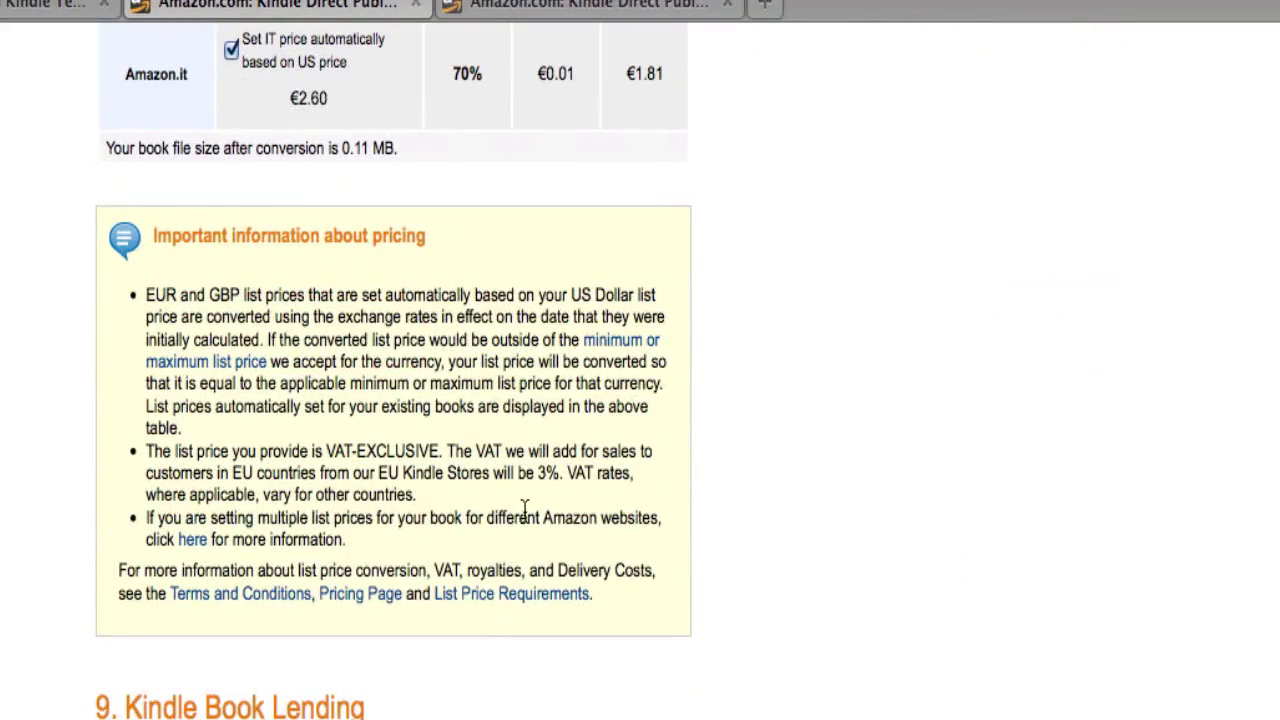
Confirm holding all necessary rights to the content and complying with the KDP Terms and Conditions, below the Kindle Book Lending section
{"action": "scroll", "coordinate": [437, 443], "scroll_direction": "down", "scroll_amount": 6}
{"action": "scroll", "coordinate": [434, 436], "scroll_direction": "down", "scroll_amount": 2}
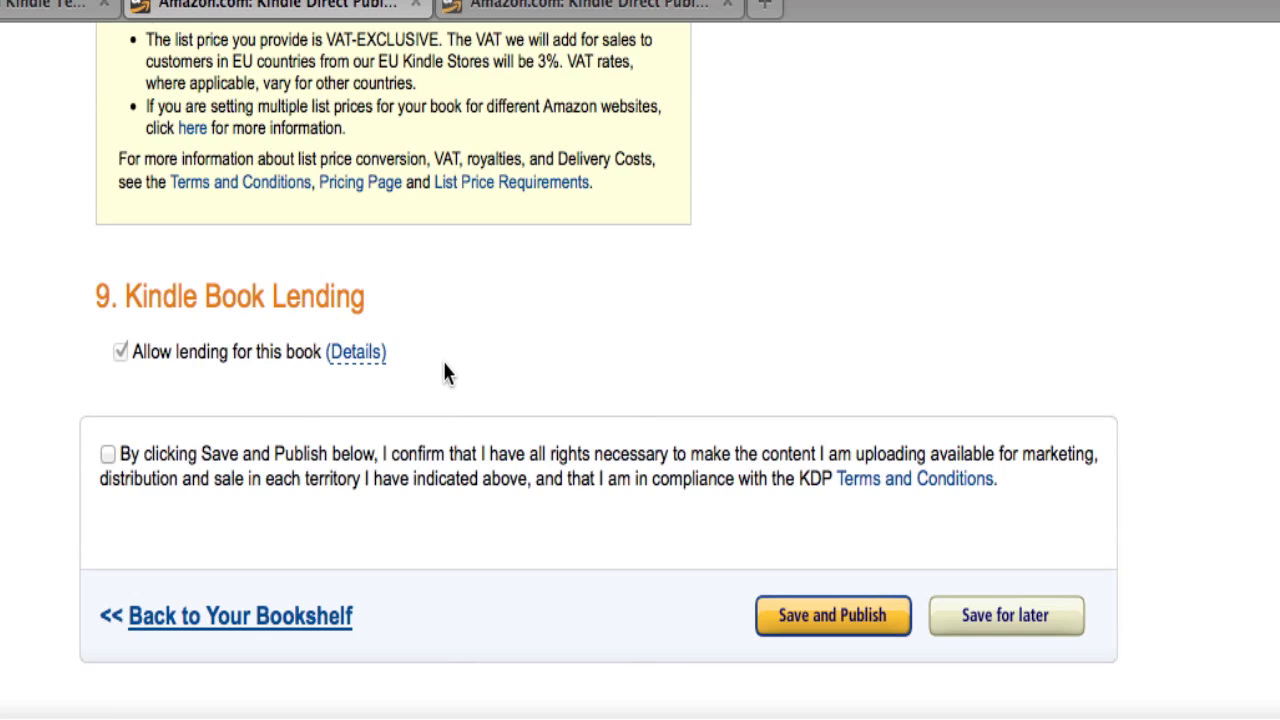
{"action": "left_click", "coordinate": [110, 456]}
{"action": "left_click", "coordinate": [108, 455]}
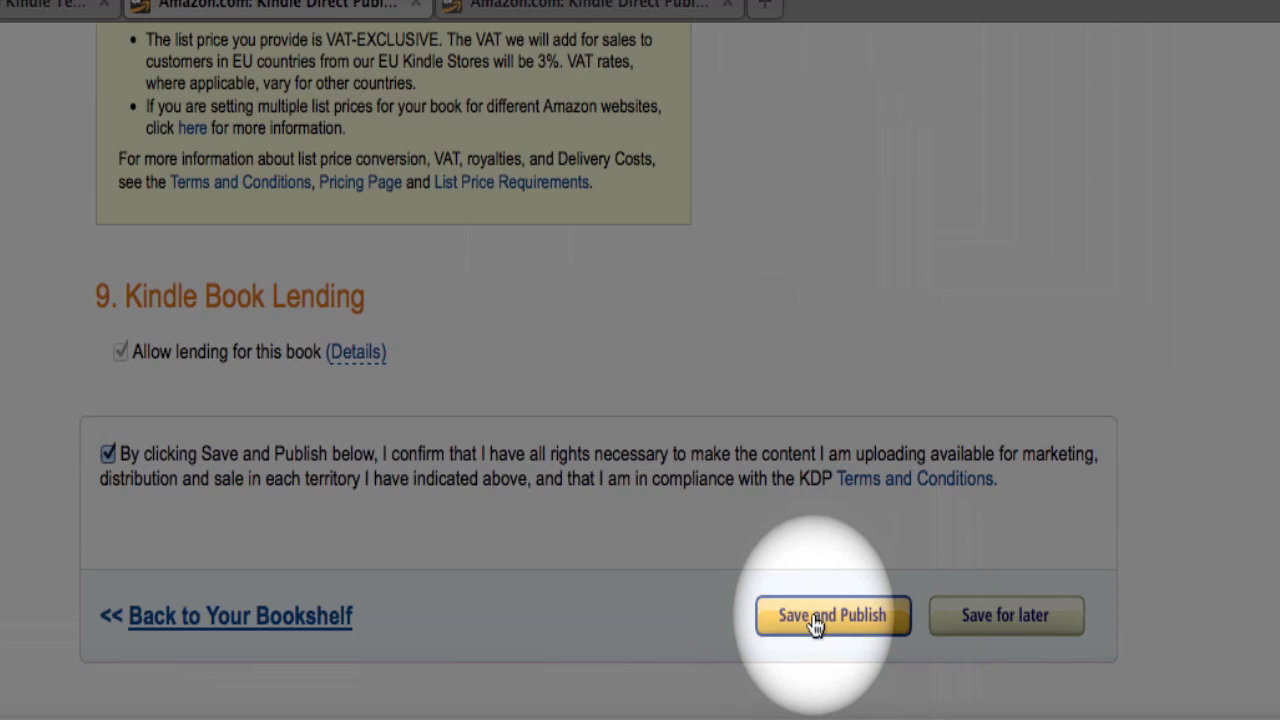
Look back over the pricing, royalty and publishing territories sections, and switch to the Kindle Ebook Templates site
{"action": "scroll", "coordinate": [817, 376], "scroll_direction": "up", "scroll_amount": 5}
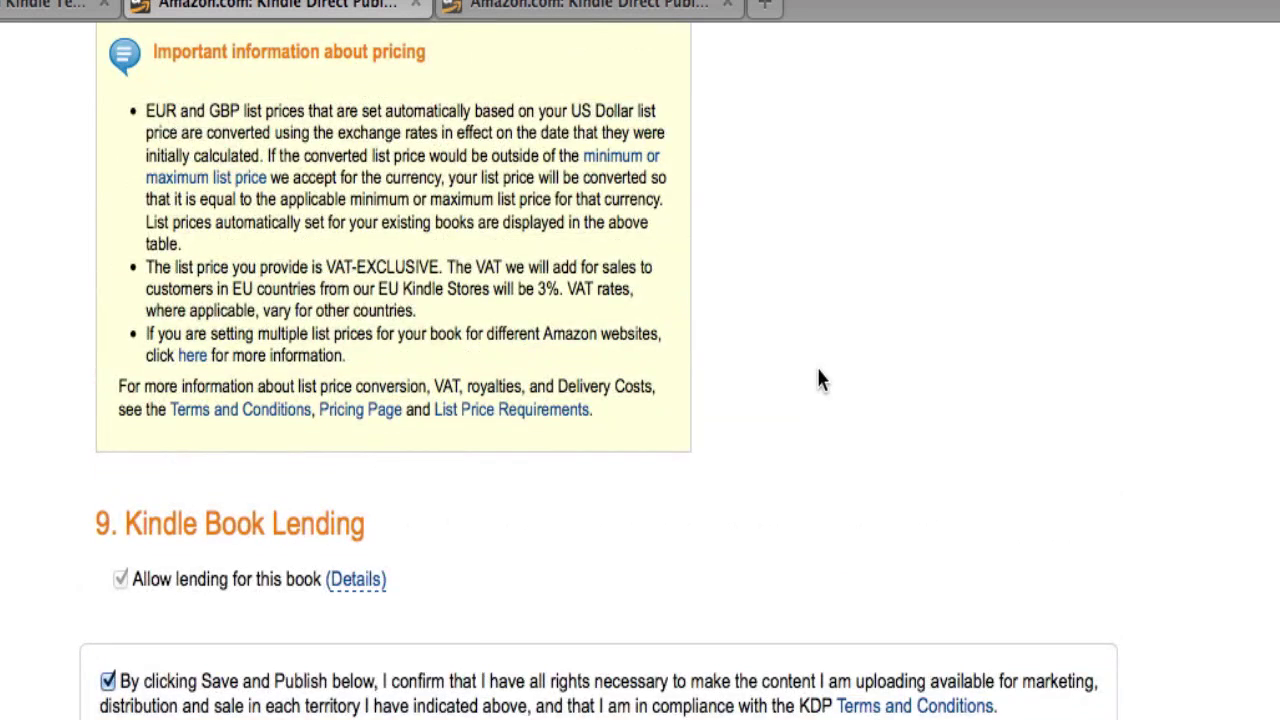
{"action": "scroll", "coordinate": [817, 380], "scroll_direction": "up", "scroll_amount": 7}
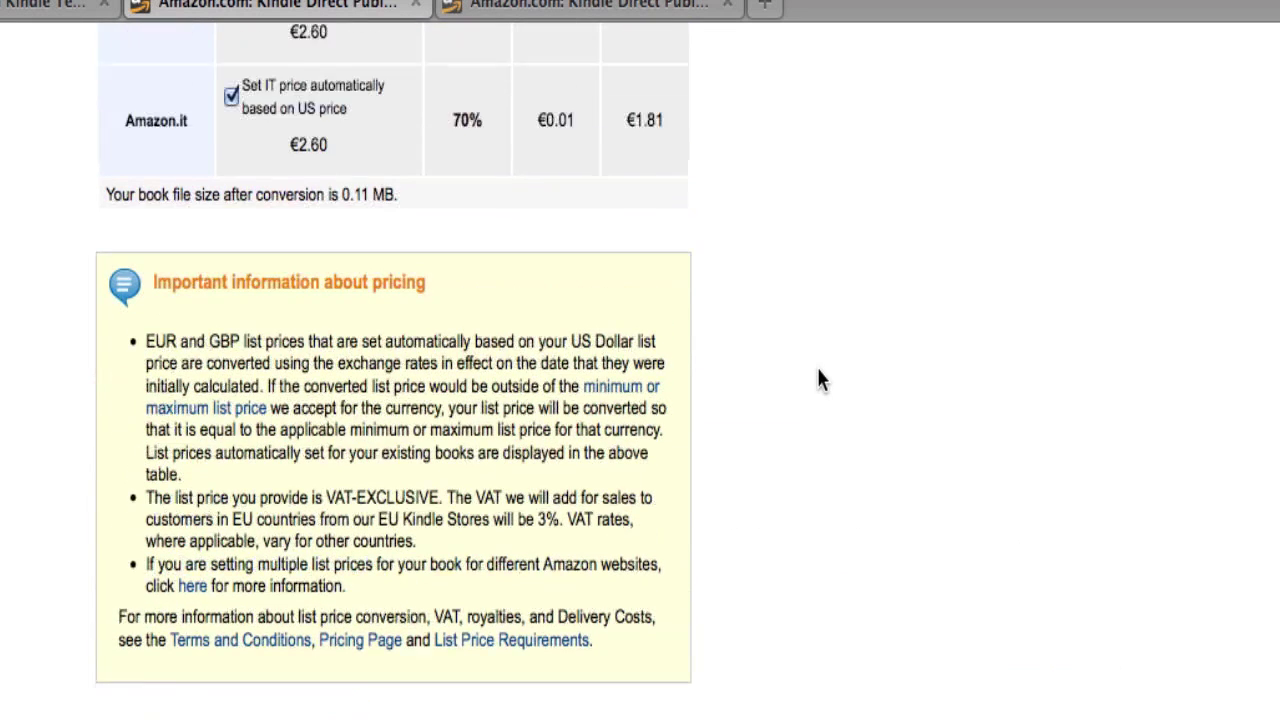
{"action": "scroll", "coordinate": [818, 369], "scroll_direction": "up", "scroll_amount": 8}
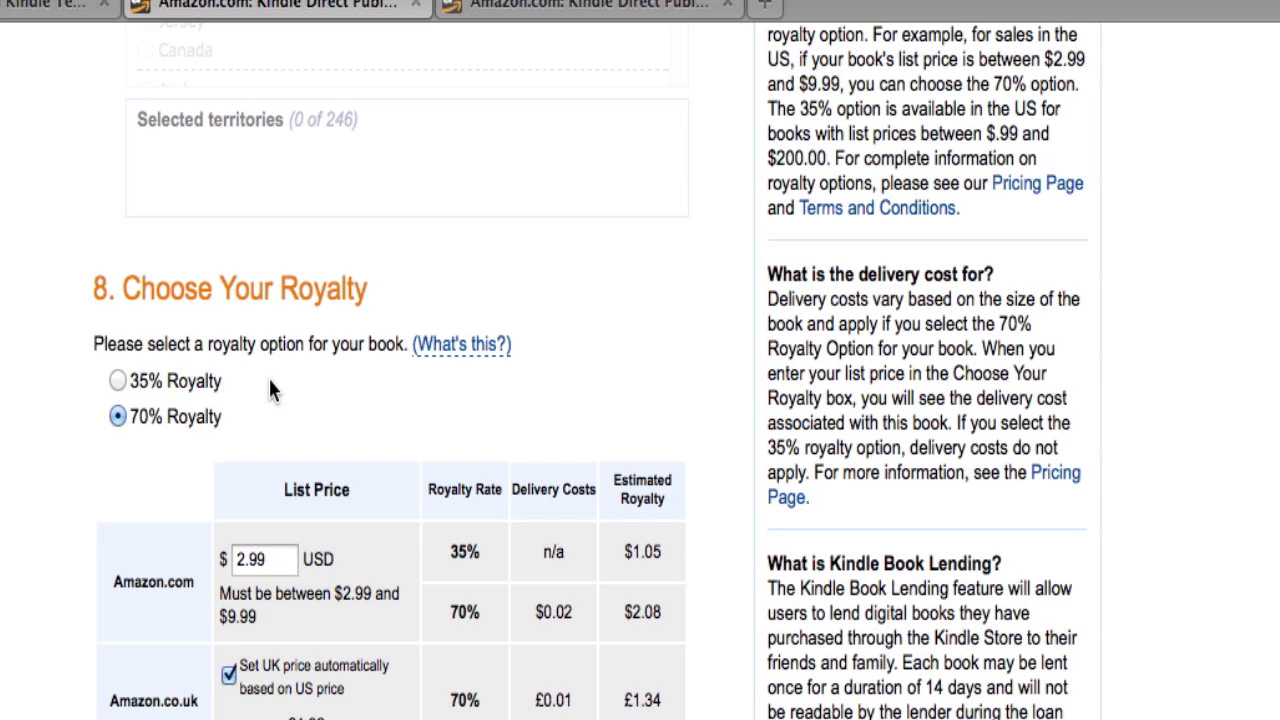
{"action": "scroll", "coordinate": [268, 376], "scroll_direction": "up", "scroll_amount": 10}
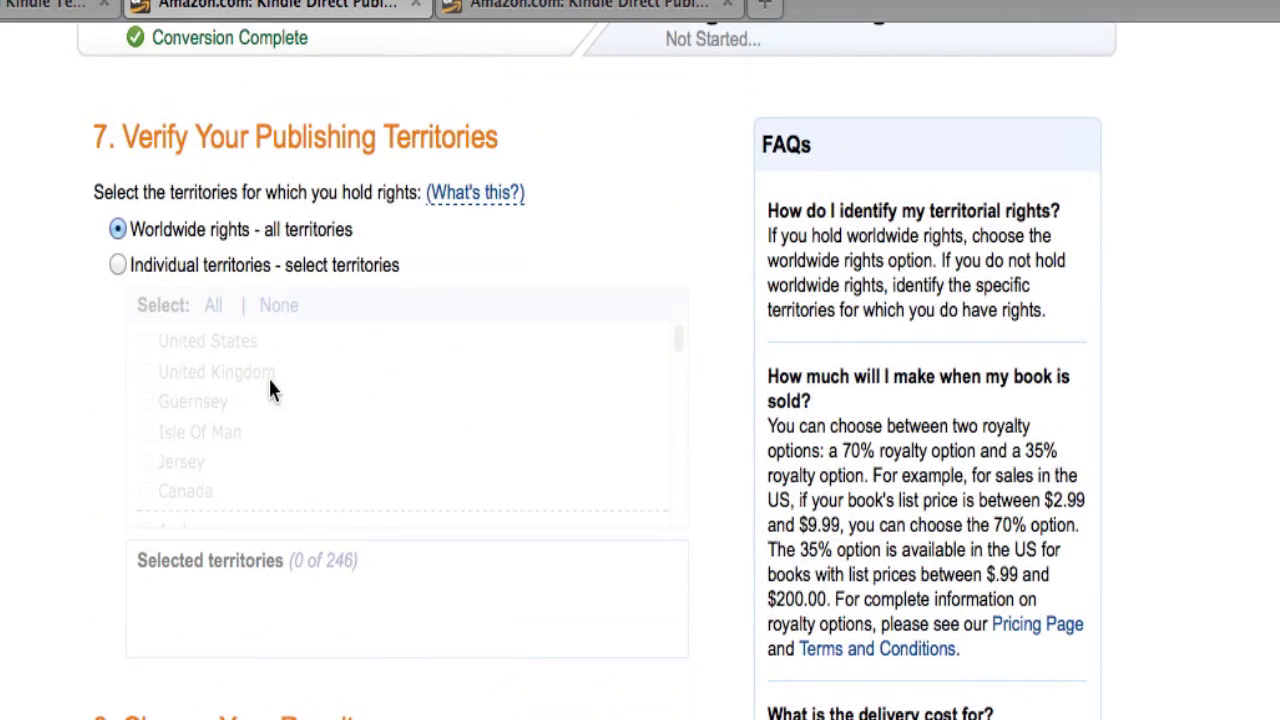
{"action": "scroll", "coordinate": [268, 376], "scroll_direction": "up", "scroll_amount": 3}
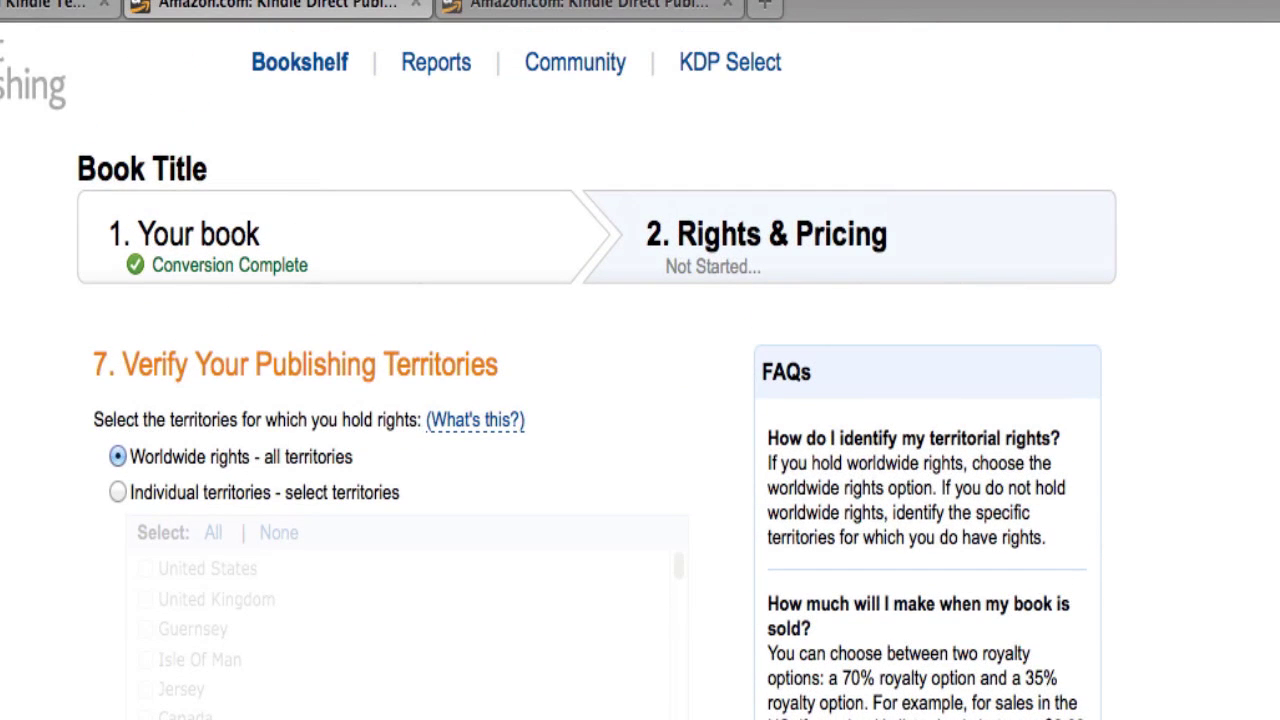
{"action": "left_click", "coordinate": [80, 6]}
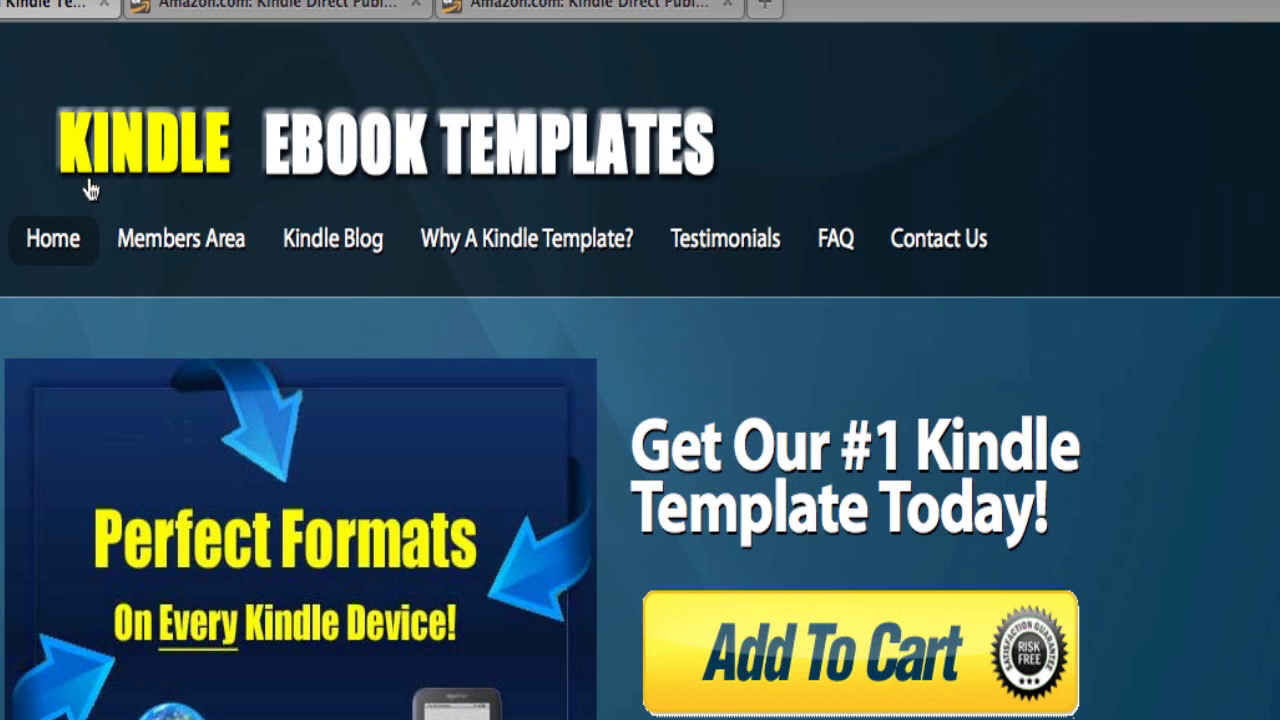